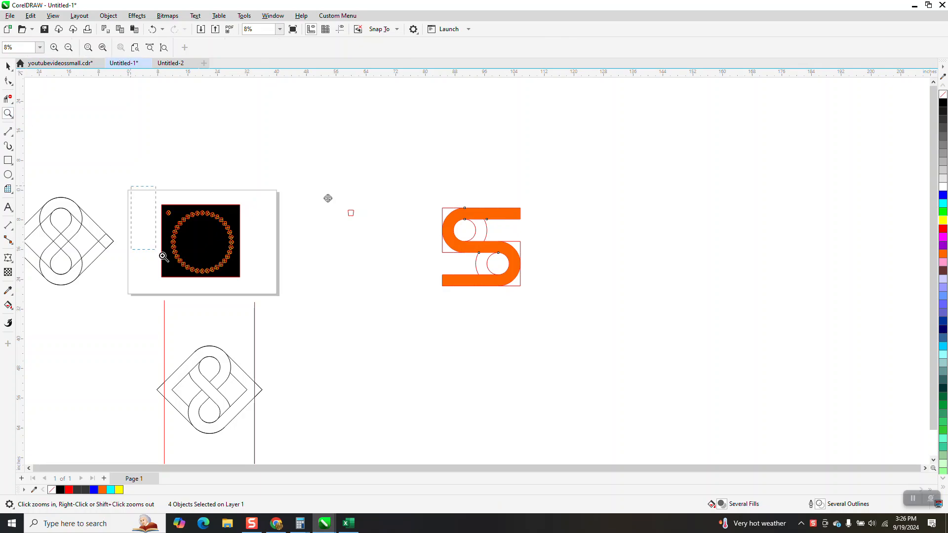
Change the sample motif's fountain fill to end in black and shorten the gradient to the motif's far edge.
drag(346, 145, 467, 207)
scroll(456, 197, down, 3)
scroll(358, 181, up, 5)
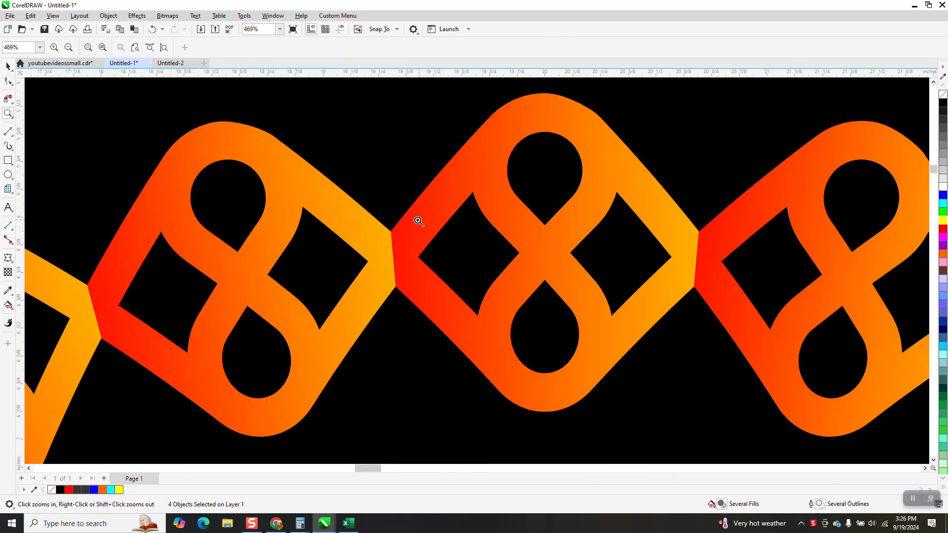
scroll(365, 183, down, 5)
scroll(374, 196, down, 1)
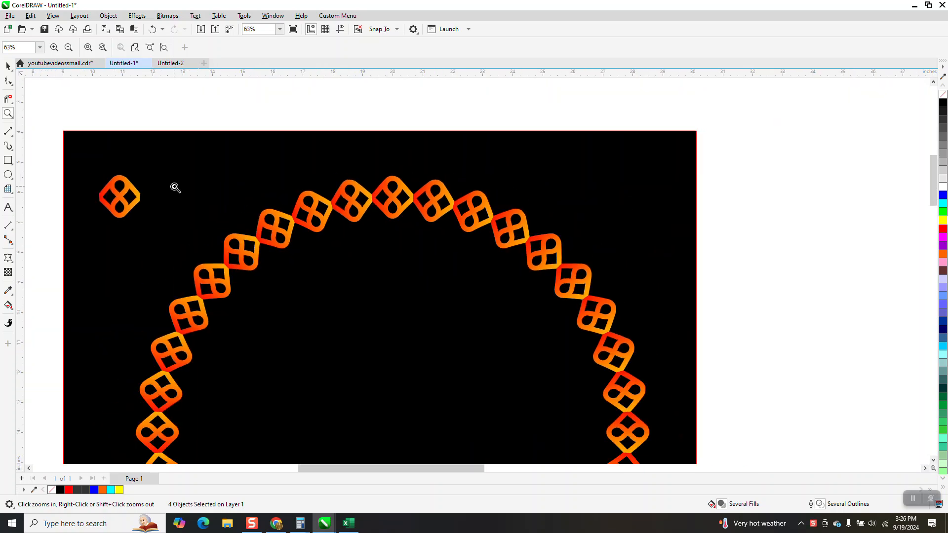
click(10, 307)
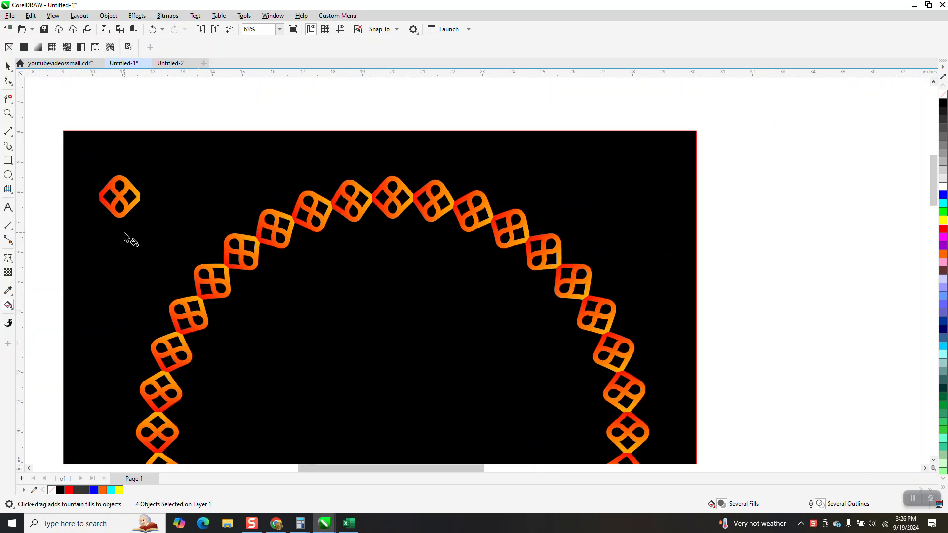
click(148, 205)
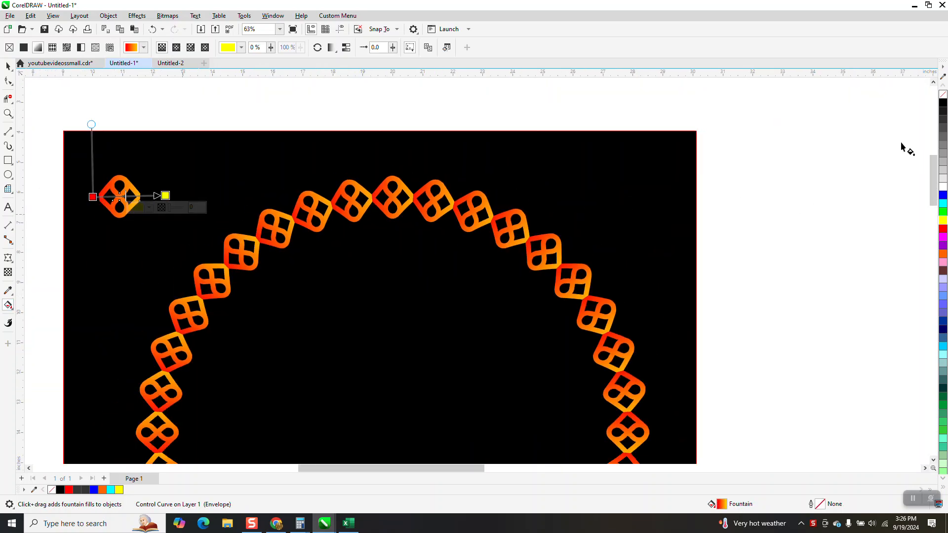
double_click(166, 196)
drag(160, 198, 144, 199)
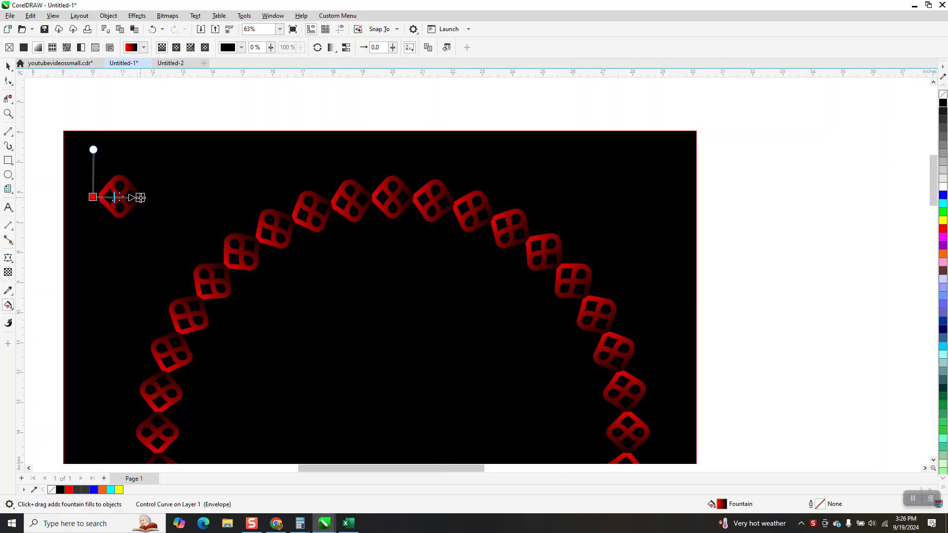
scroll(399, 244, down, 2)
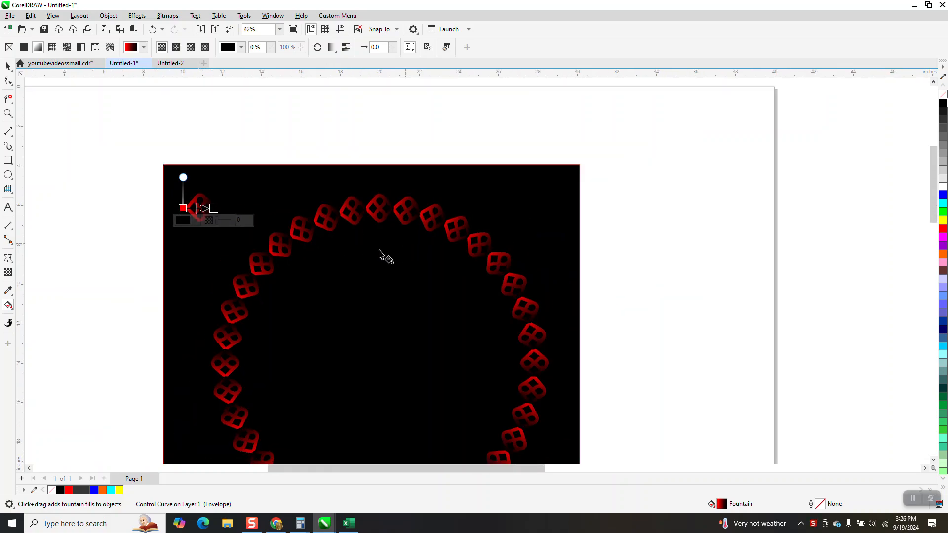
click(12, 70)
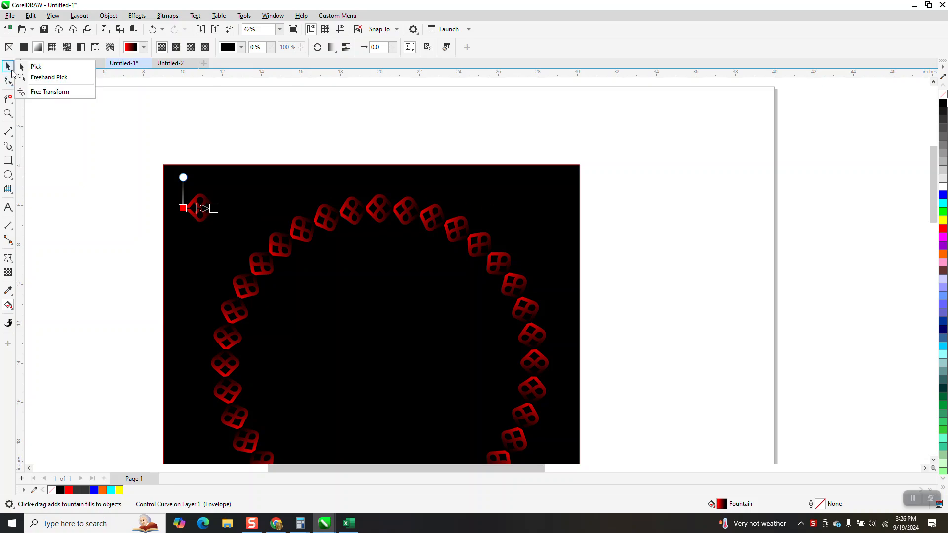
click(488, 192)
click(943, 196)
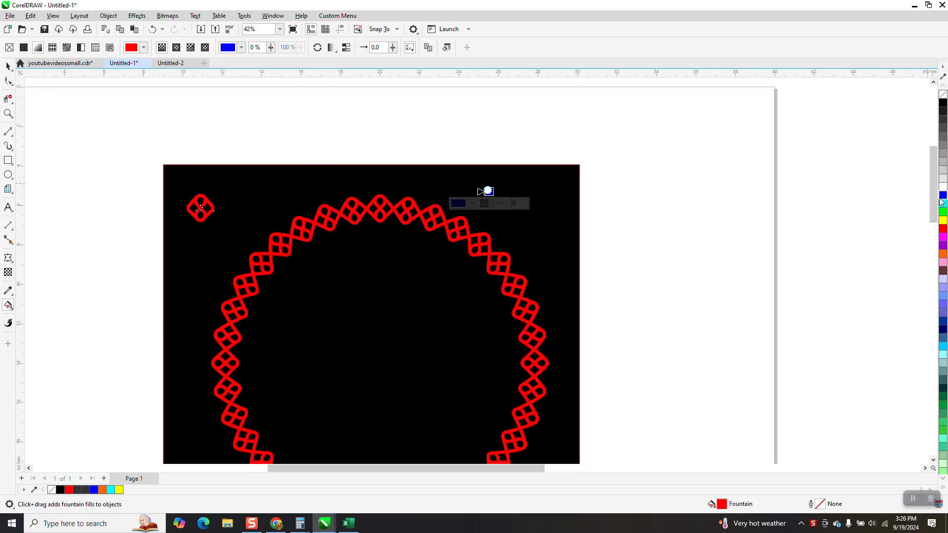
click(152, 29)
click(152, 30)
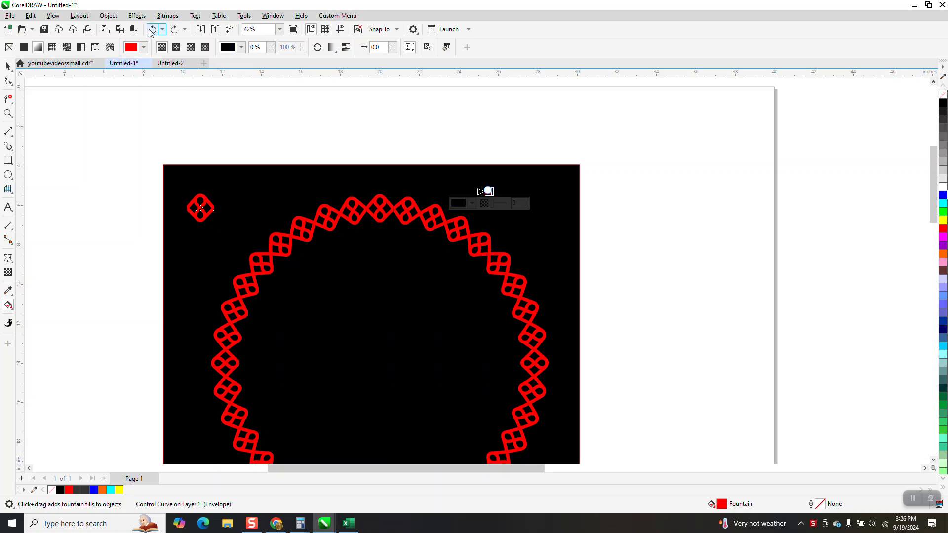
Fill the background rectangle behind the motif ring with blue.
click(328, 112)
click(8, 67)
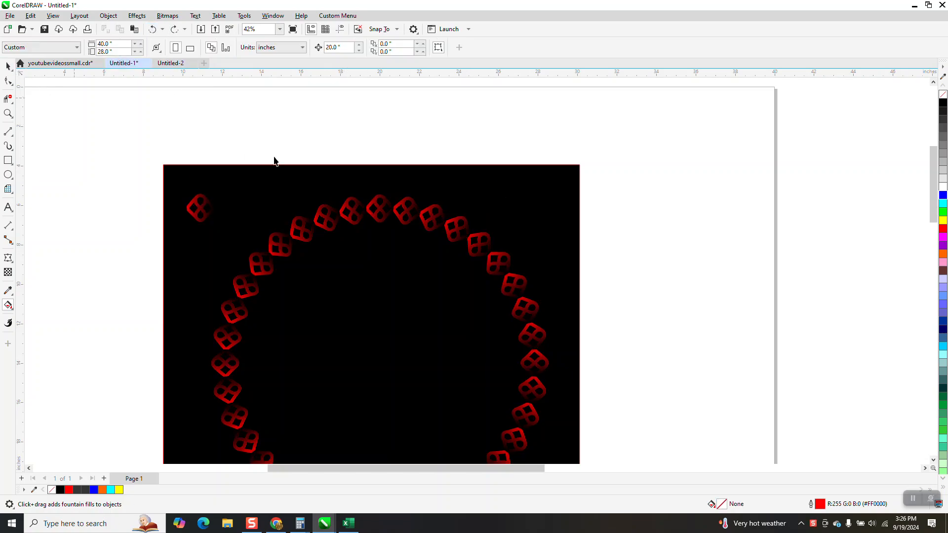
click(501, 197)
click(943, 196)
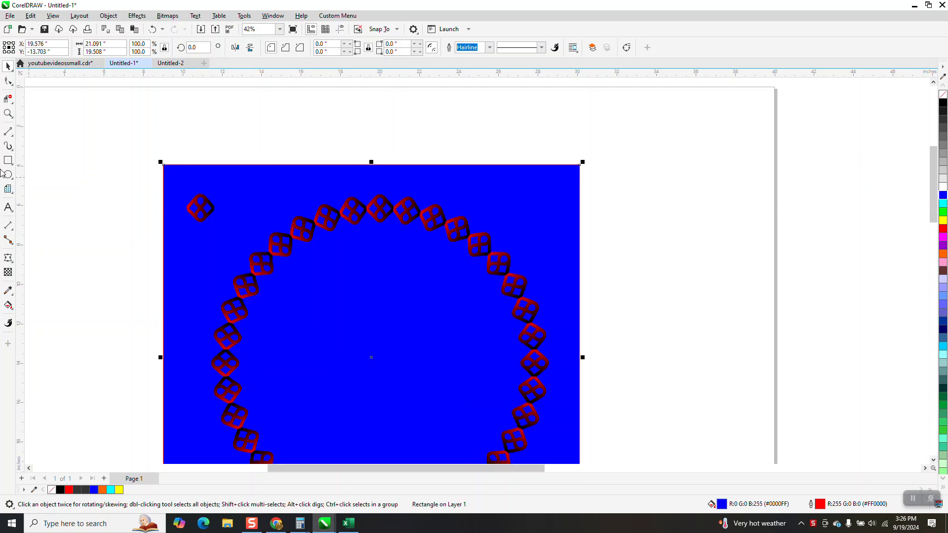
Set the end colour of the sample motif's fountain fill to blue and pull the red start inward to the motif's edge.
click(8, 113)
drag(270, 186, 501, 260)
right_click(501, 250)
right_click(434, 249)
click(8, 67)
click(271, 231)
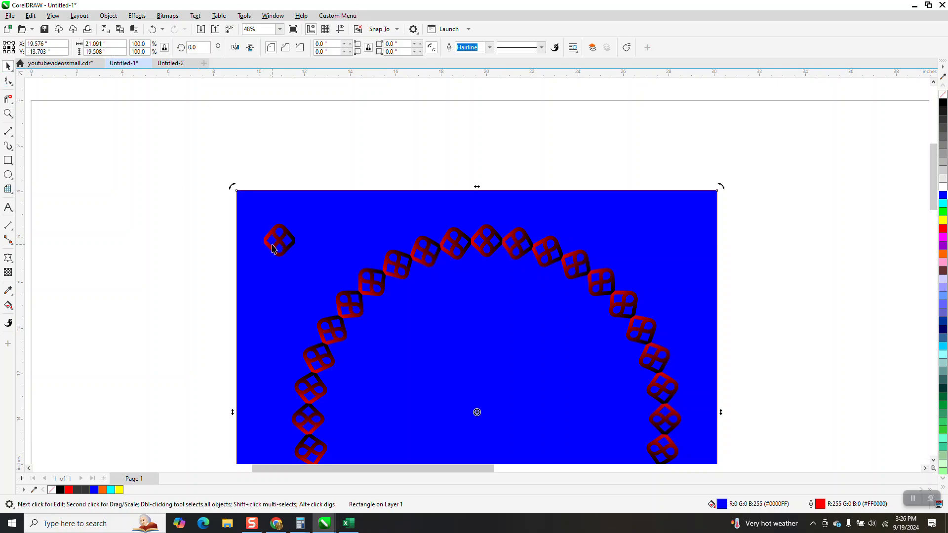
click(275, 246)
click(12, 309)
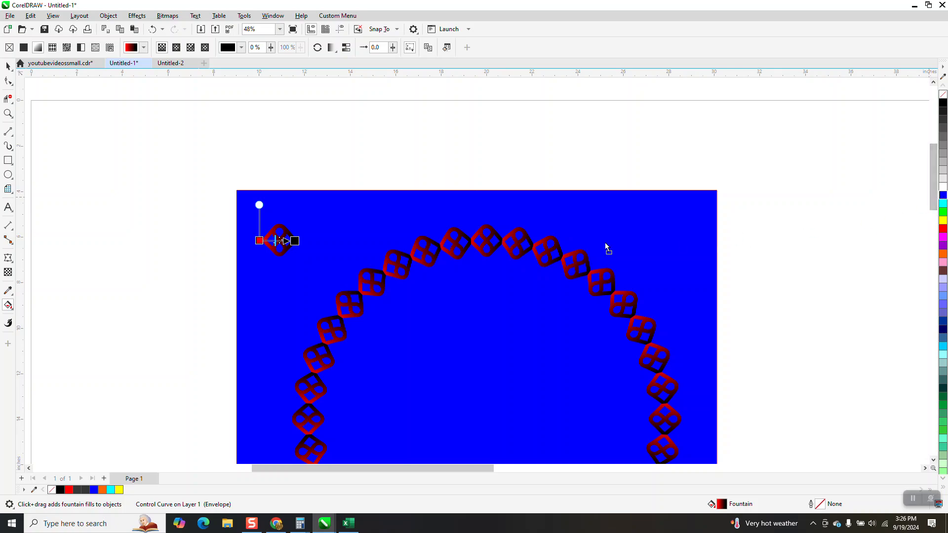
drag(298, 244, 295, 242)
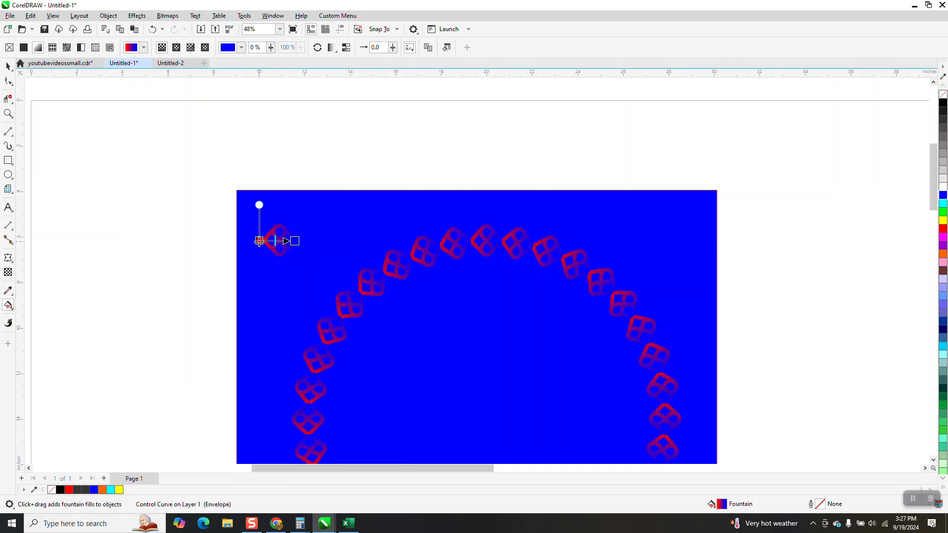
drag(259, 241, 263, 242)
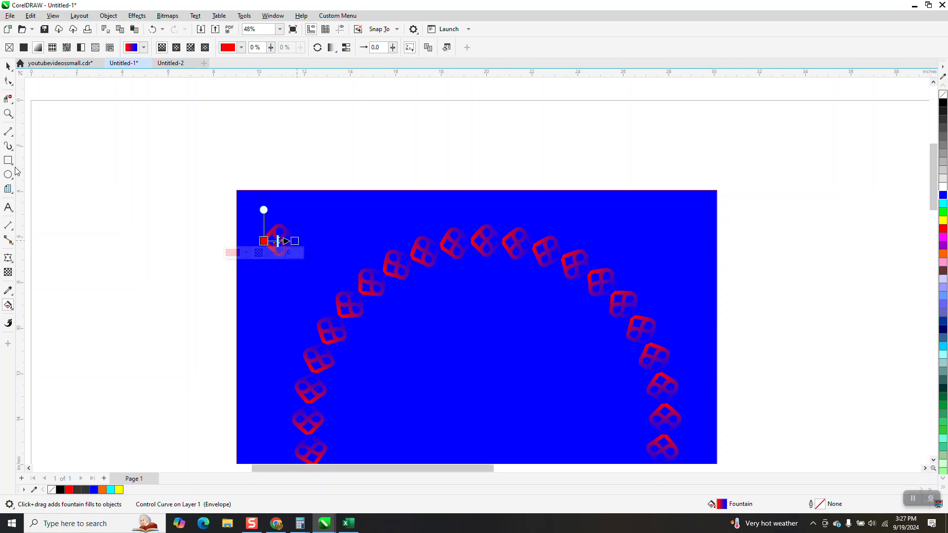
Add a yellow colour stop near the middle of the sample motif's red-to-blue fountain fill.
click(8, 114)
drag(234, 222, 366, 258)
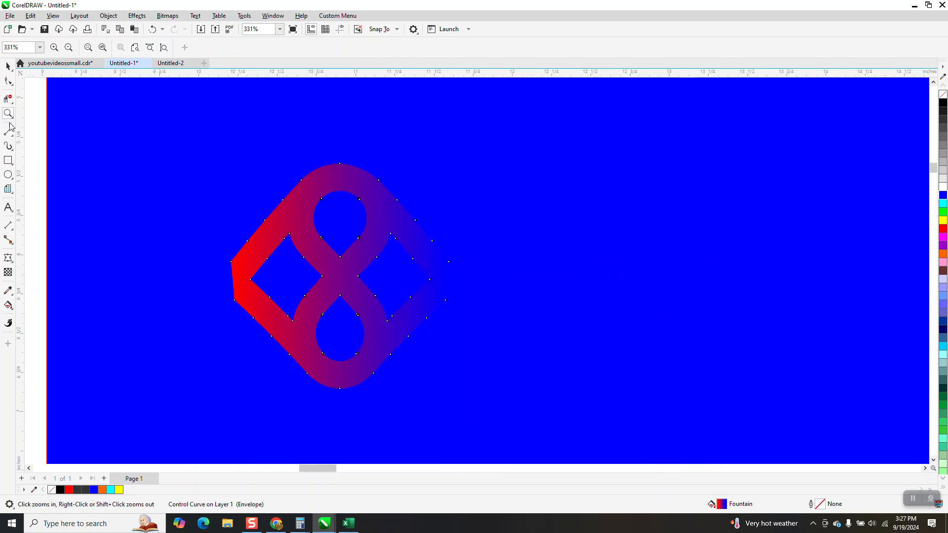
click(8, 66)
click(9, 305)
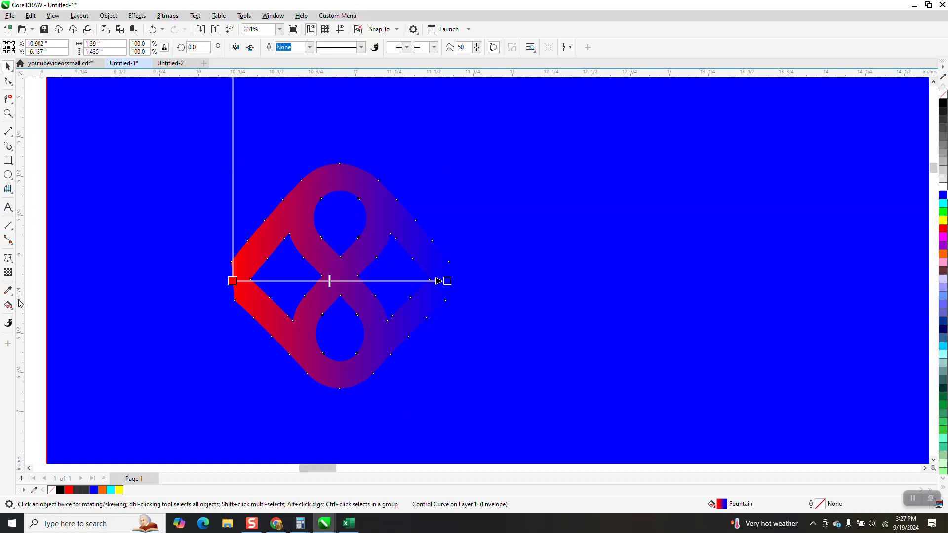
drag(901, 234, 352, 280)
scroll(326, 275, down, 6)
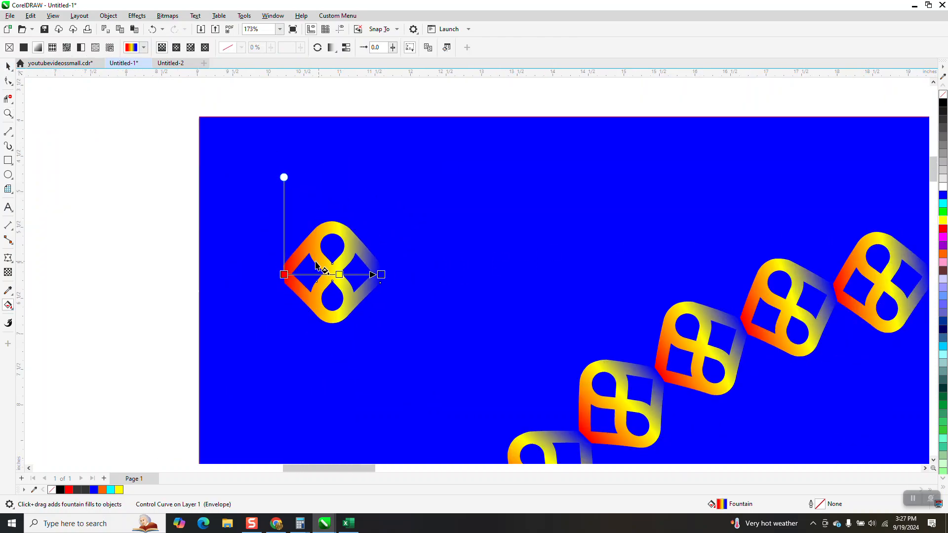
scroll(311, 257, down, 3)
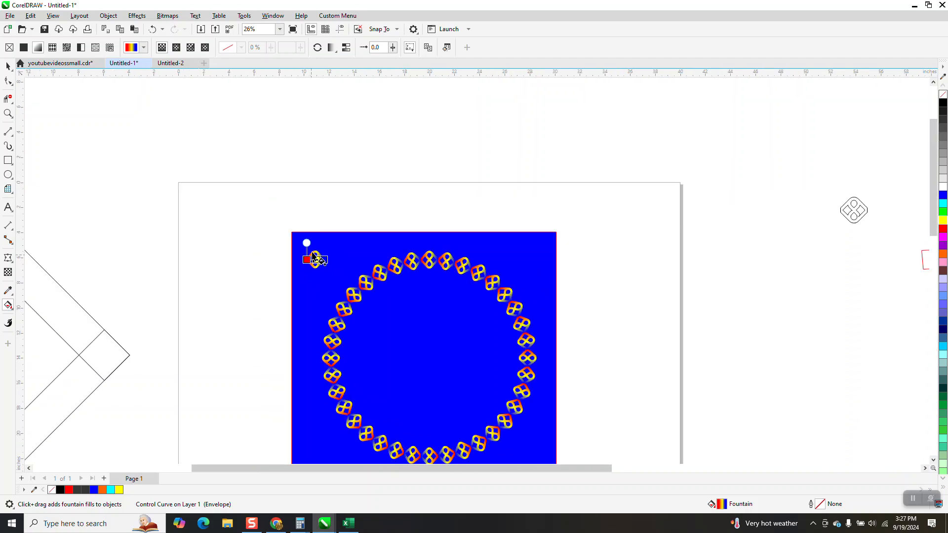
Move the blue rectangle with its motif ring and sample motif 40 inches straight up, off the page.
click(8, 66)
drag(236, 204, 484, 396)
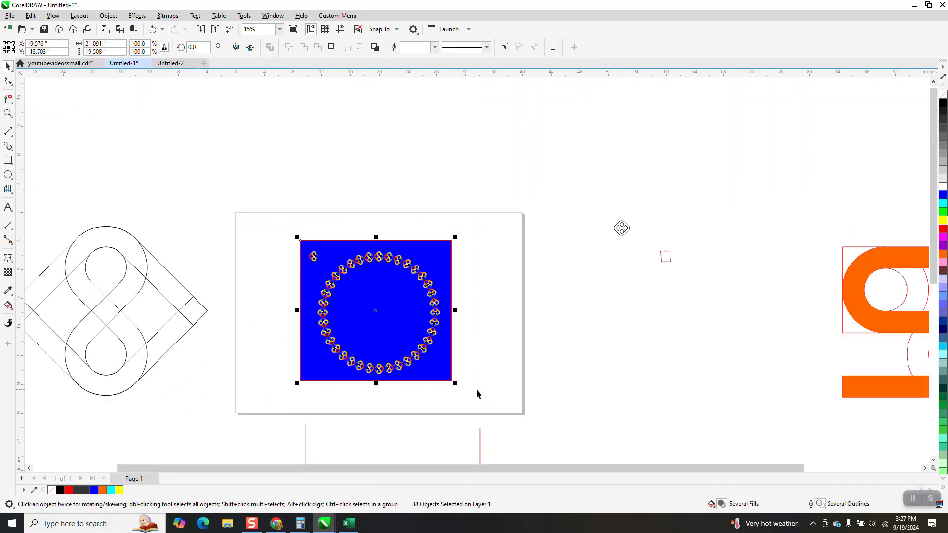
key(shift+Up)
key(shift+Up)
scroll(477, 390, down, 1)
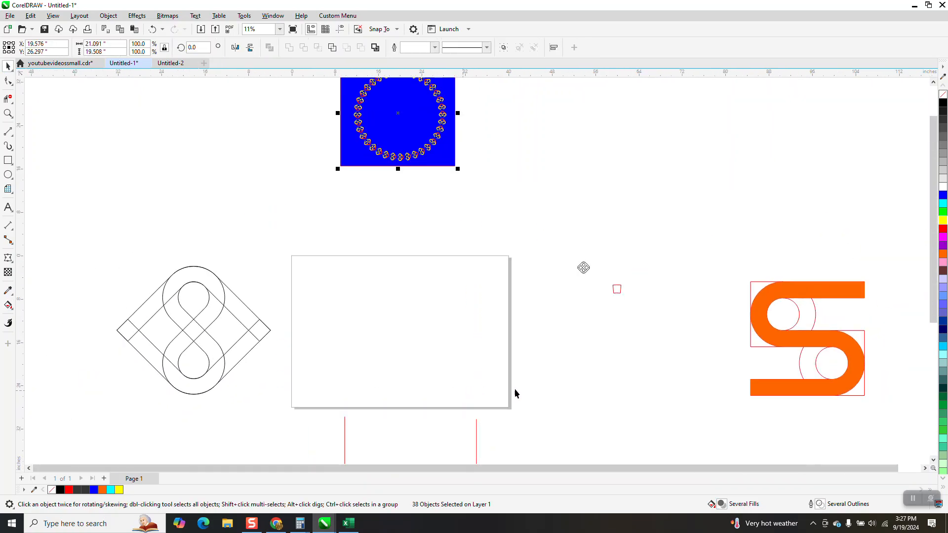
Duplicate the orange S, centre the copy on the page, and give it no fill and a black hairline outline.
click(822, 295)
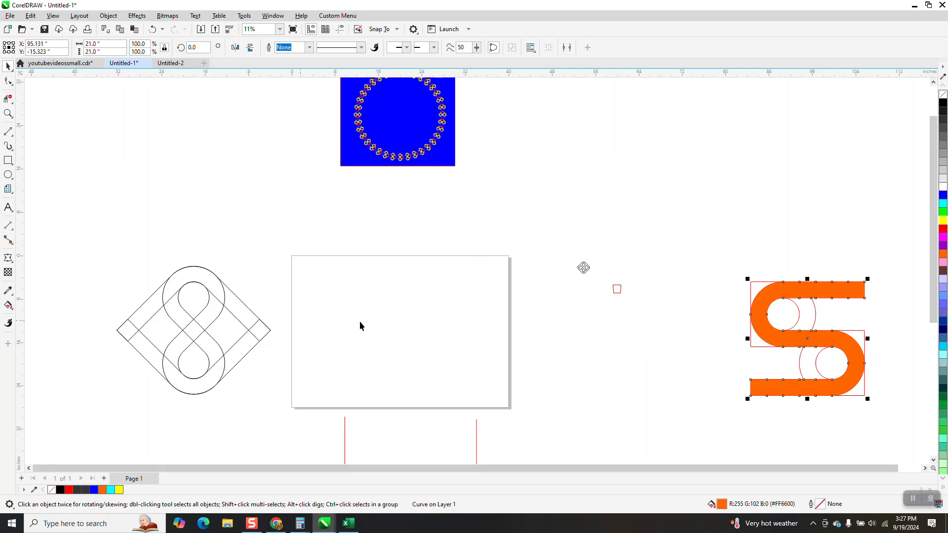
key(KP_Add)
key(shift+Left)
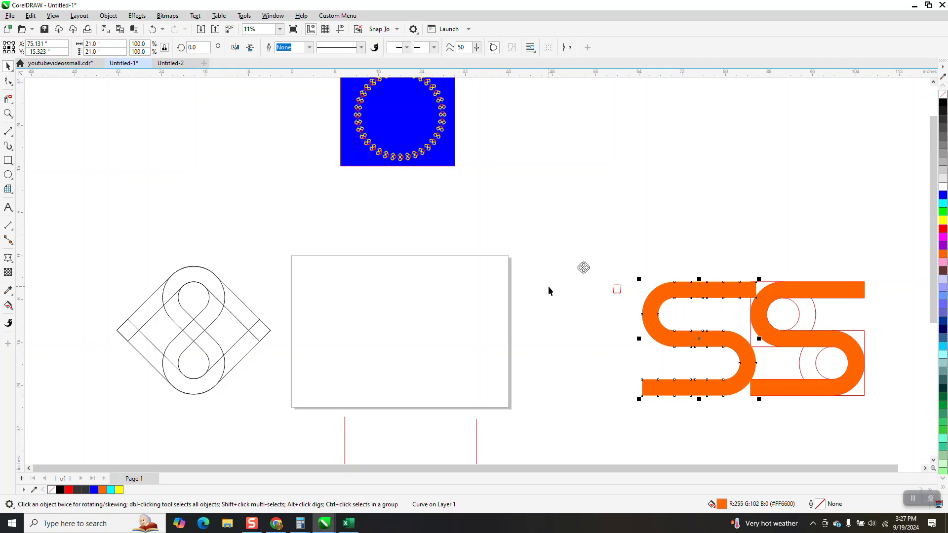
key(p)
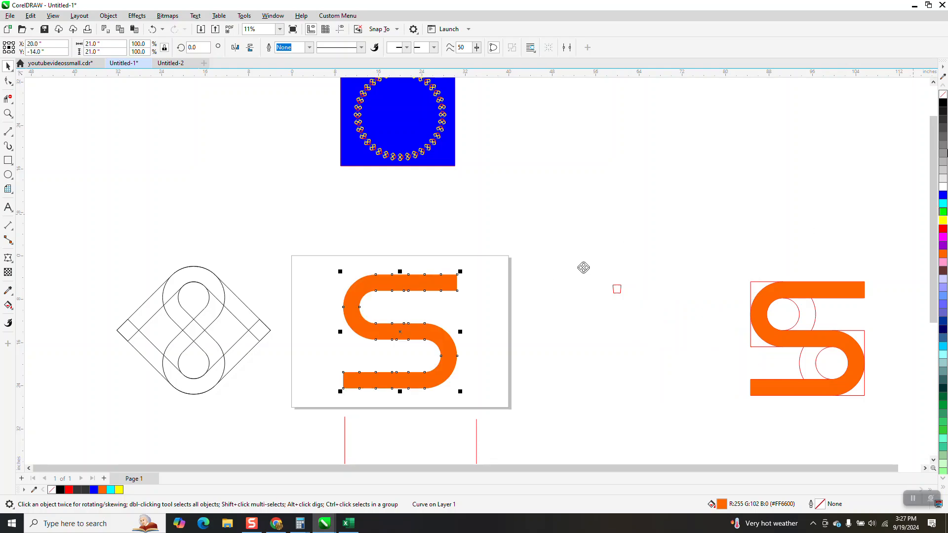
click(942, 94)
right_click(943, 103)
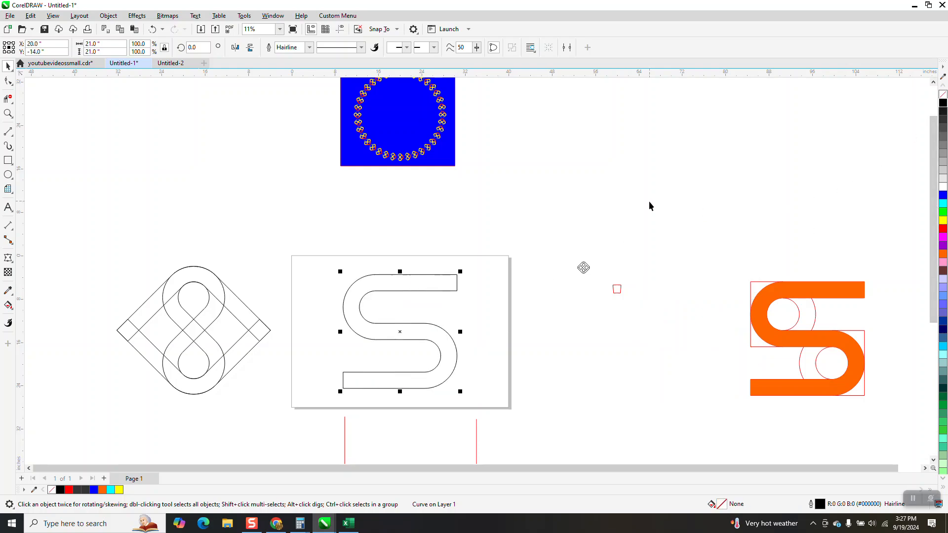
key(Tab)
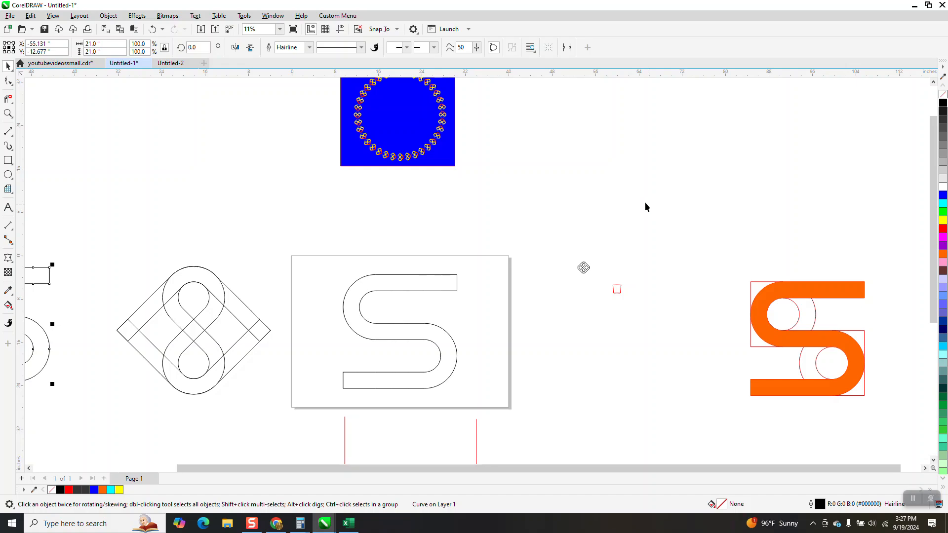
key(Escape)
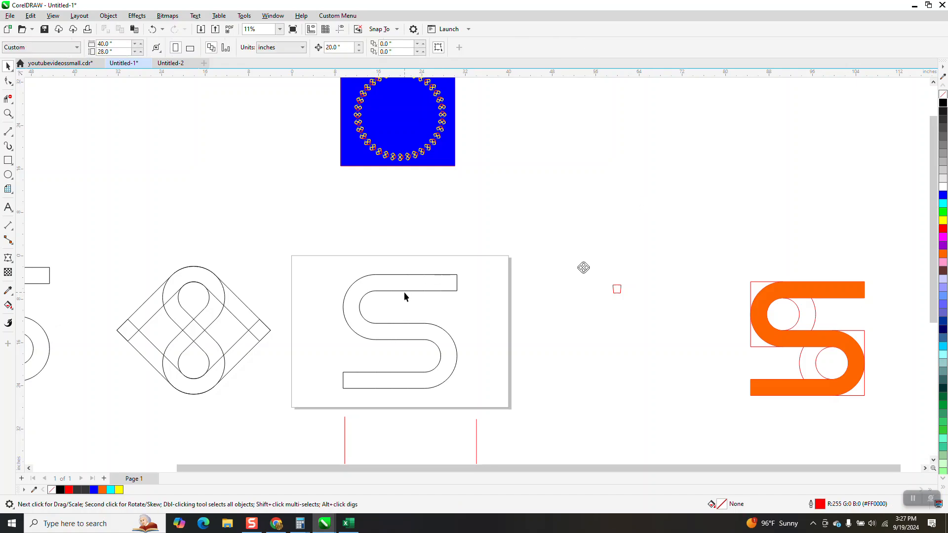
click(404, 292)
key(Delete)
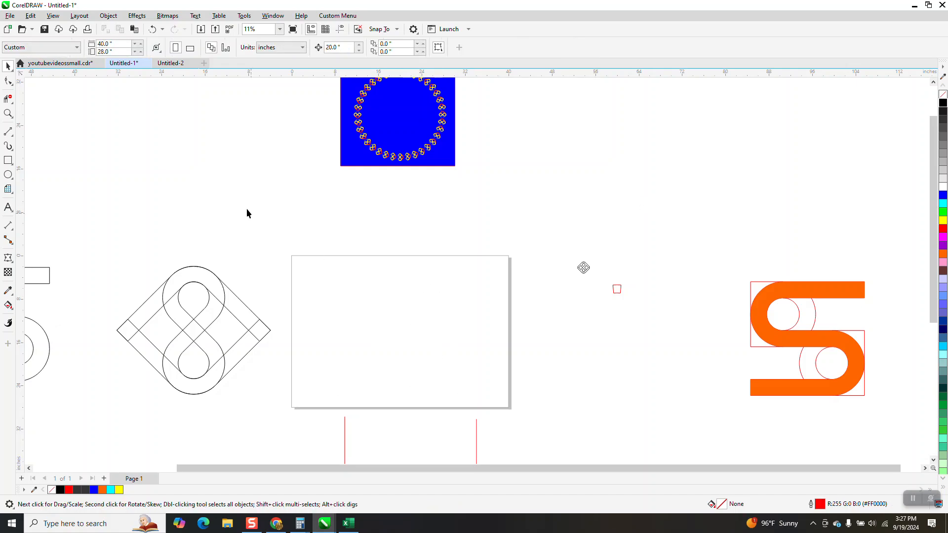
click(153, 29)
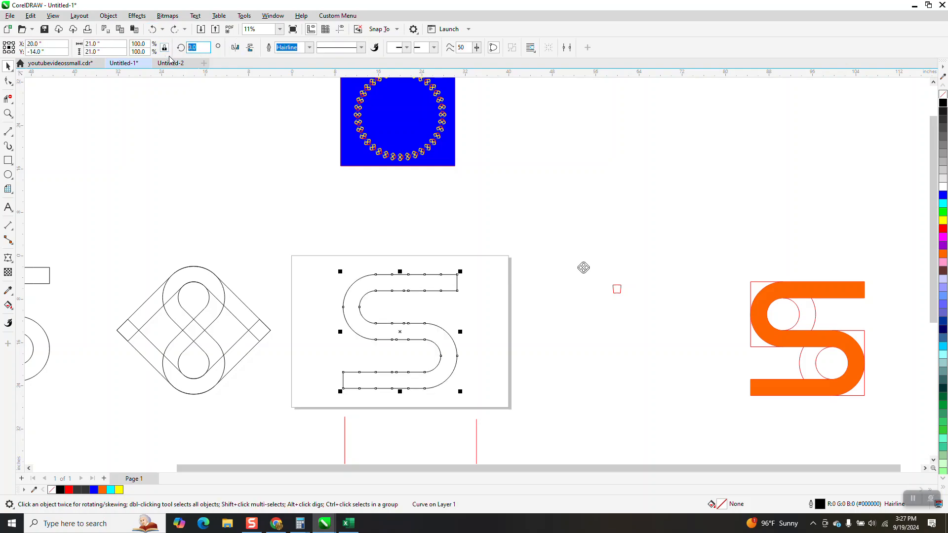
Rotate the outlined S by 45 degrees, overlay a horizontally mirrored duplicate, and select both shapes.
key(Return)
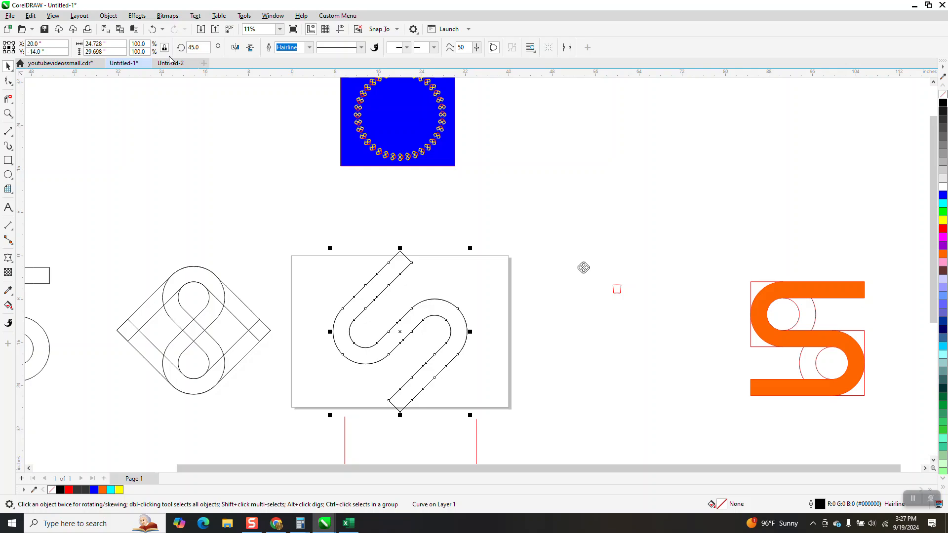
click(235, 47)
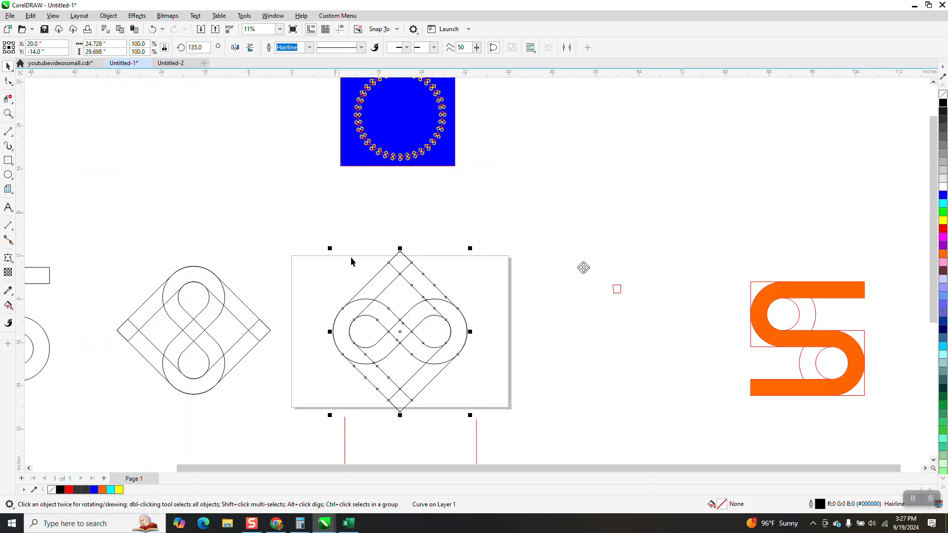
drag(521, 428, 521, 428)
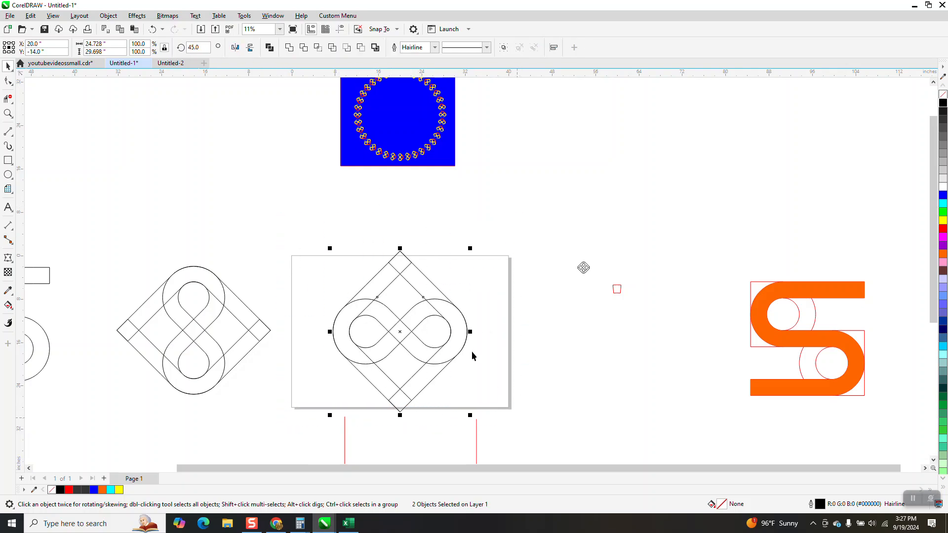
Try a 90-degree rotation angle on the two interlaced S shapes and return the angle to 45 degrees.
click(195, 48)
text(90)
key(Return)
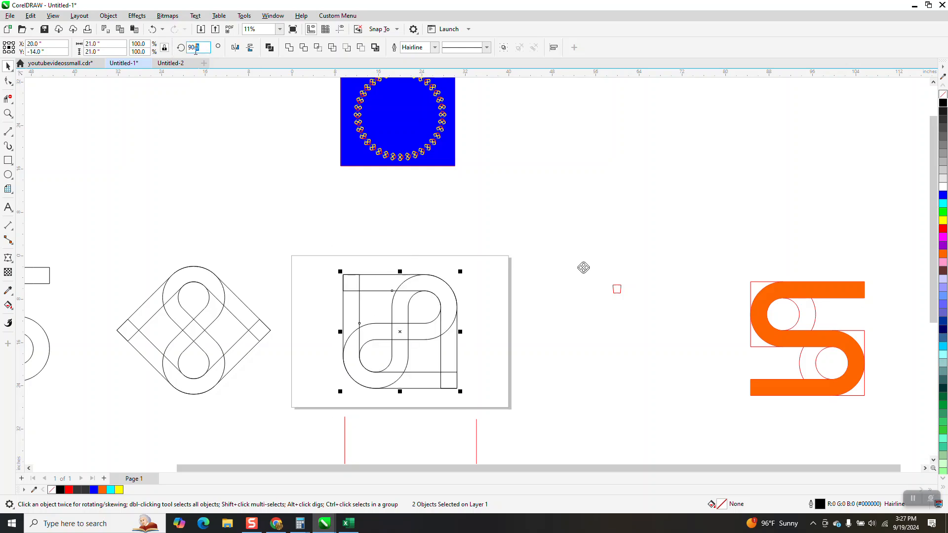
text(45)
key(Return)
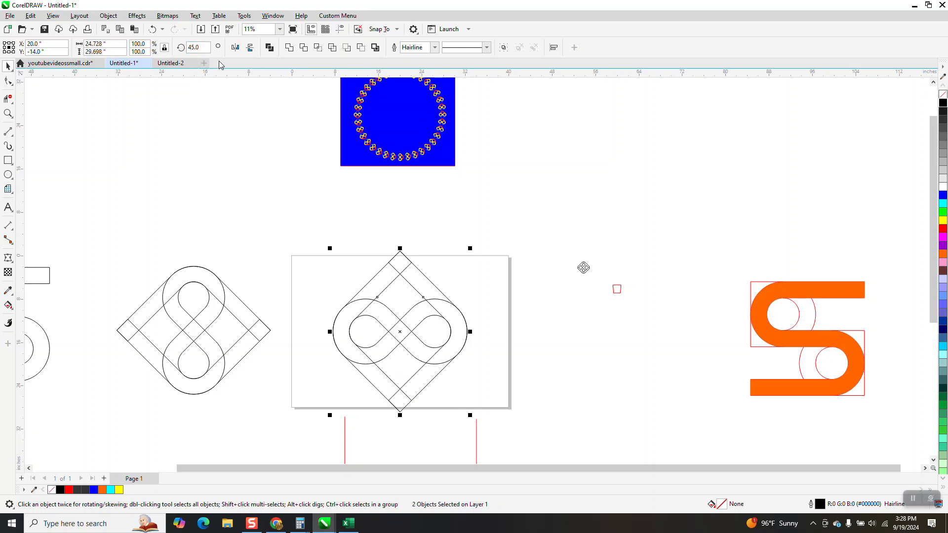
Set the rotation angle of the two interlaced S shapes to 135 degrees.
text(3)
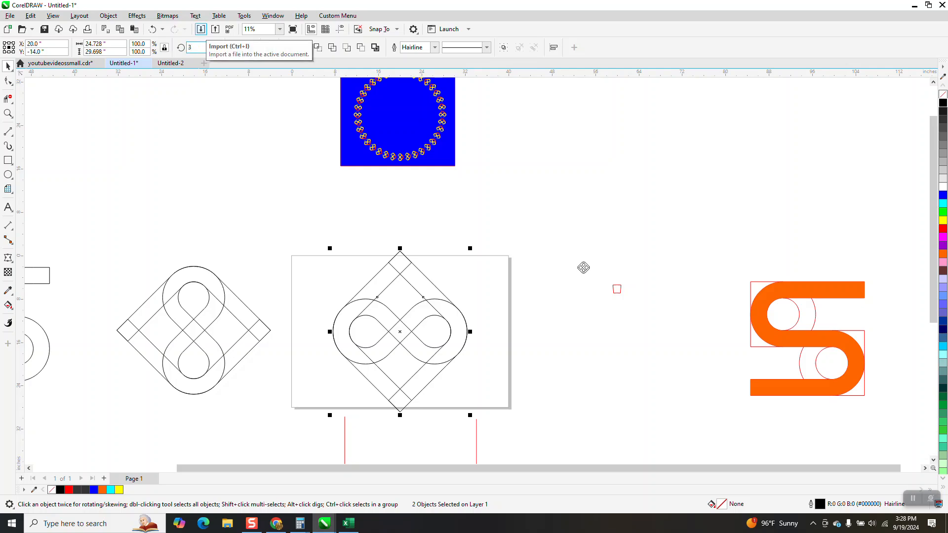
text(5)
key(Return)
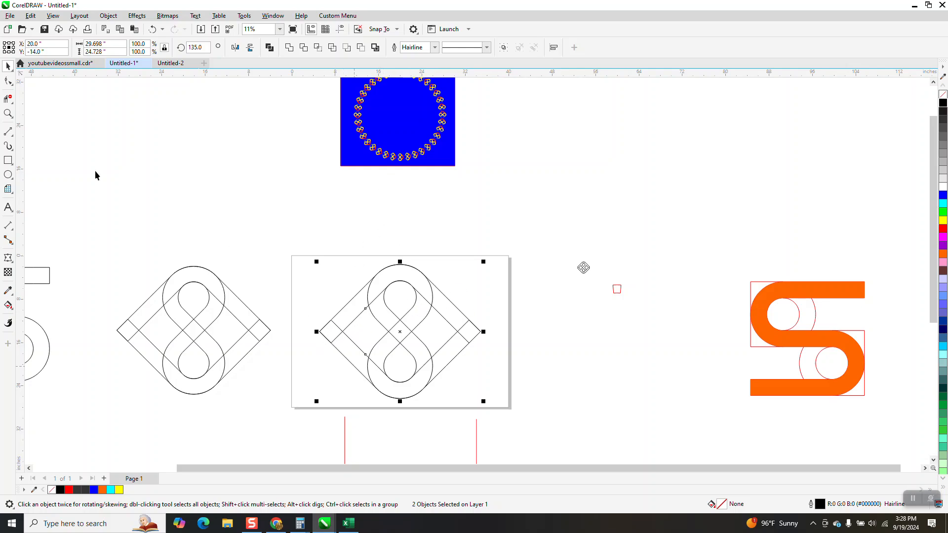
Draw a vertical line across the left corner and another across the right corner of the interlaced diamond, snapping to the nodes.
click(8, 113)
drag(232, 245, 624, 451)
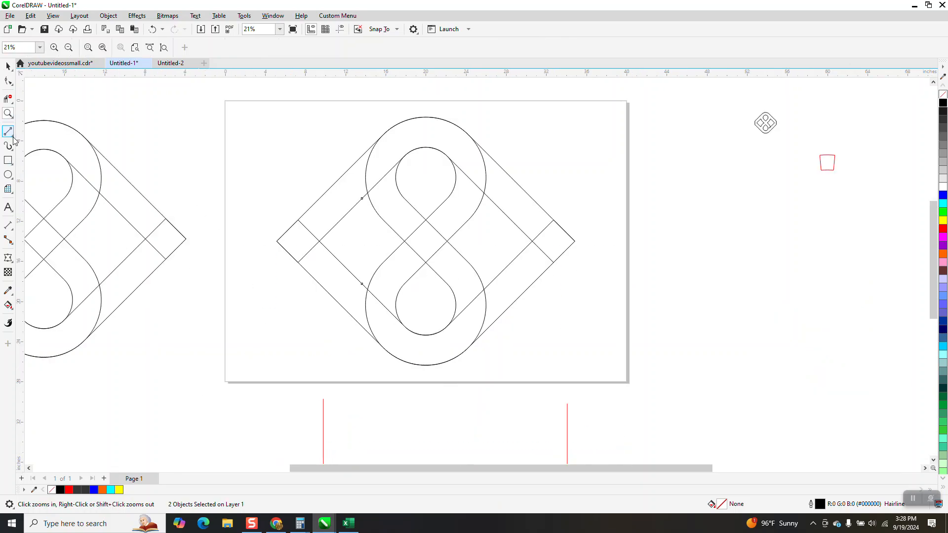
click(14, 137)
click(45, 140)
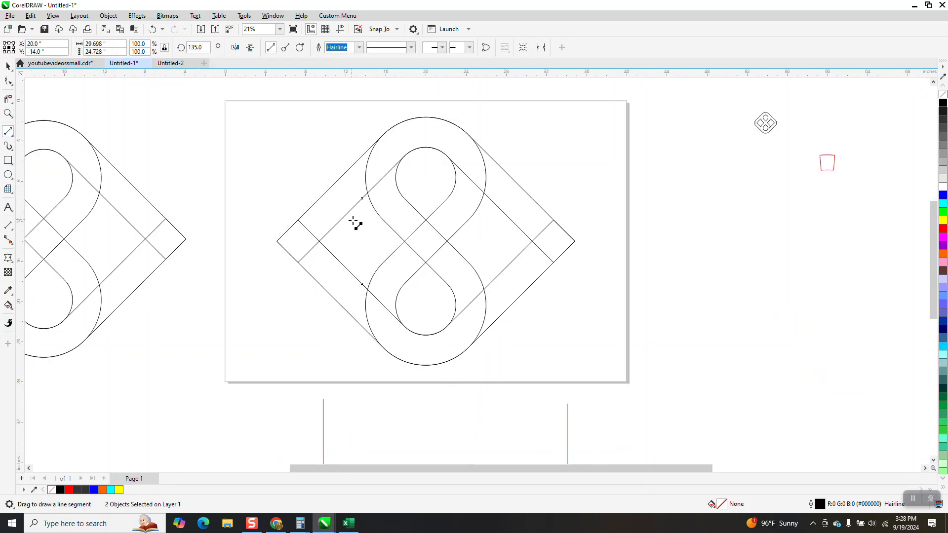
drag(298, 220, 298, 262)
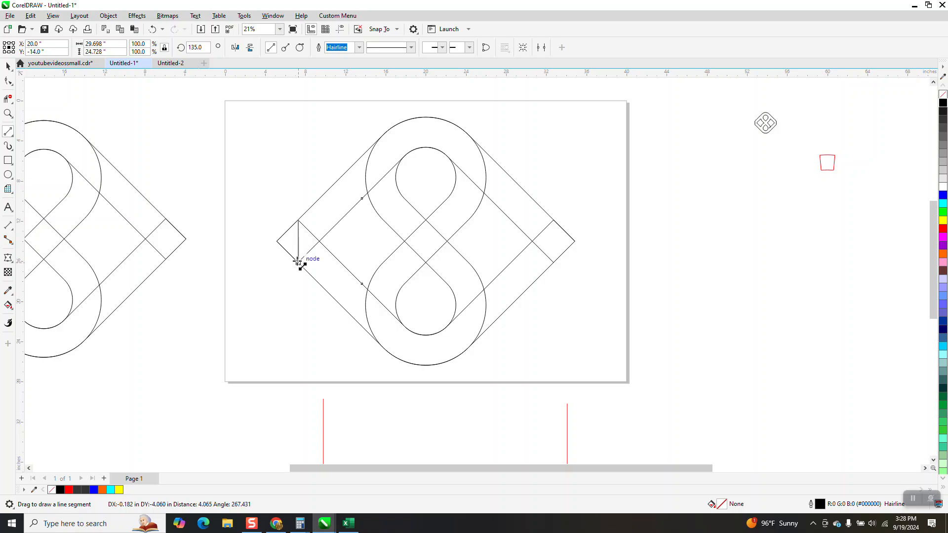
drag(553, 262, 553, 220)
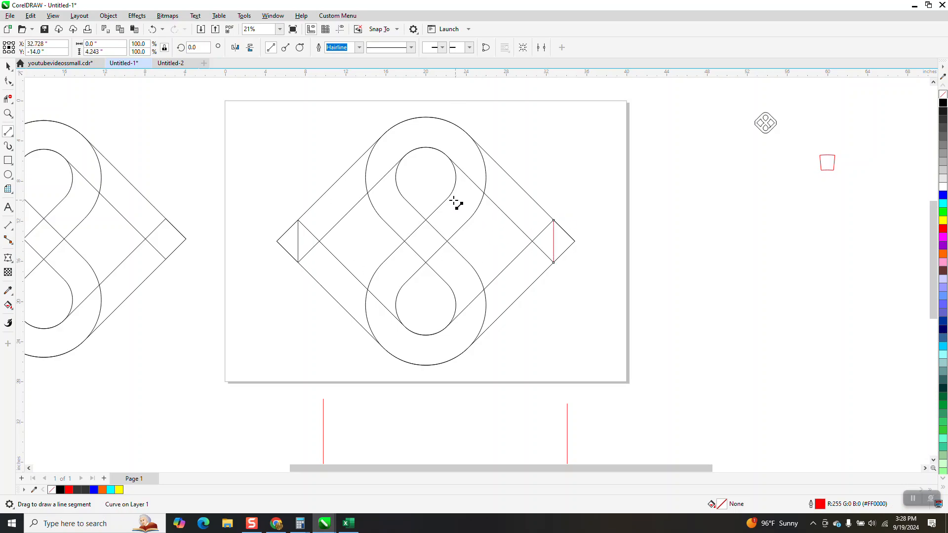
scroll(454, 202, down, 1)
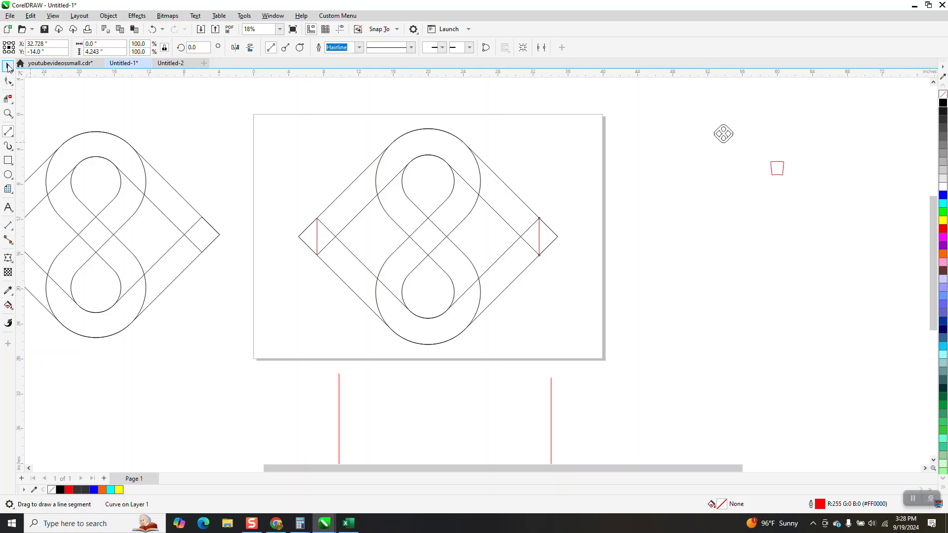
click(7, 66)
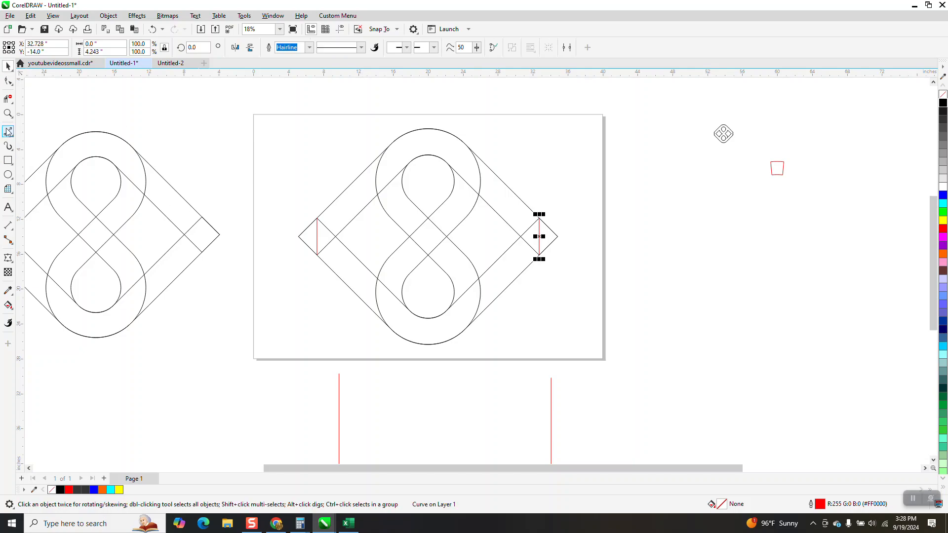
Delete the overlapping line segments at the upper-left corner, around the upper loop and beside the centre crossing with Virtual Segment Delete.
click(8, 99)
click(325, 226)
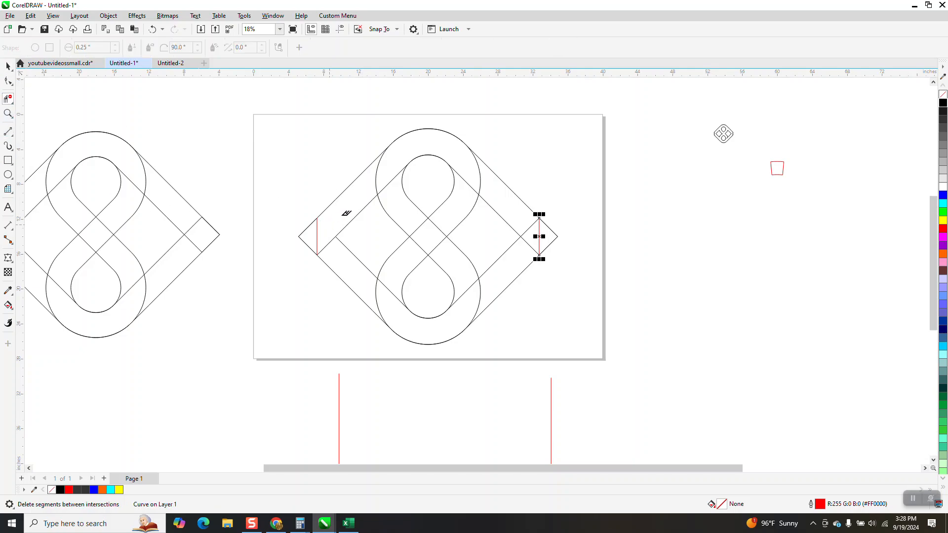
click(377, 179)
click(479, 177)
click(473, 188)
click(393, 180)
click(438, 226)
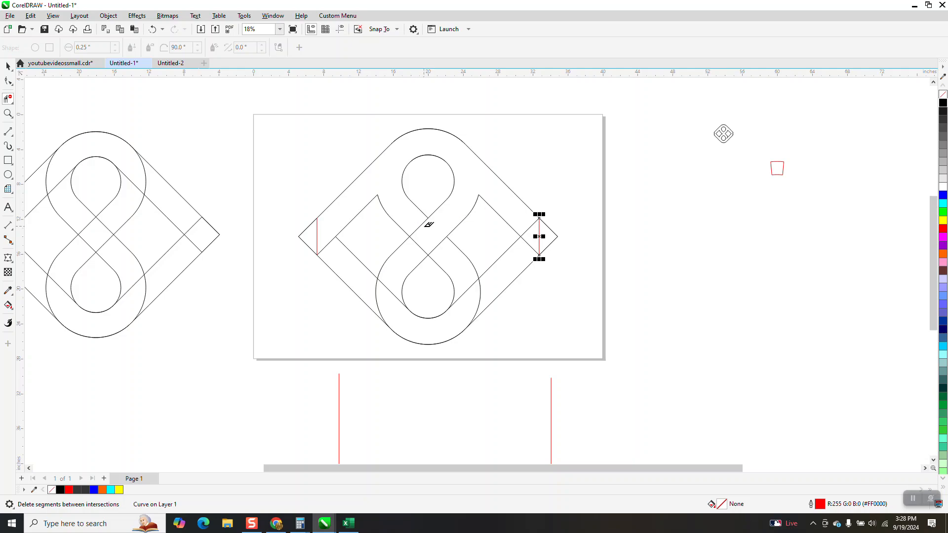
Delete the remaining overlapping segments at the centre crossing, around the lower loop and inside both side corners.
click(424, 222)
click(419, 245)
click(468, 287)
click(395, 293)
click(382, 292)
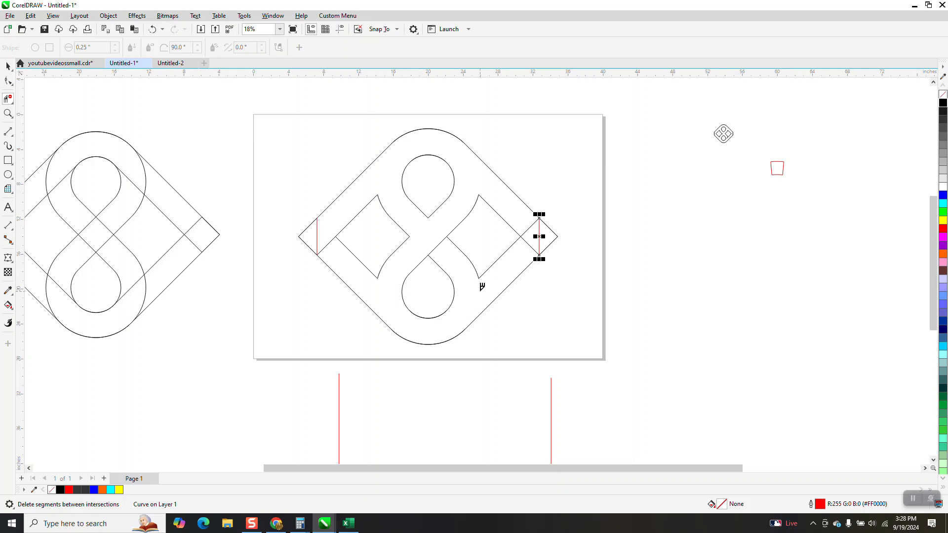
click(529, 245)
click(327, 246)
Fill the enclosed interlaced band between the two vertical corner lines with red and no outline using Smart Fill.
scroll(225, 253, down, 1)
click(8, 305)
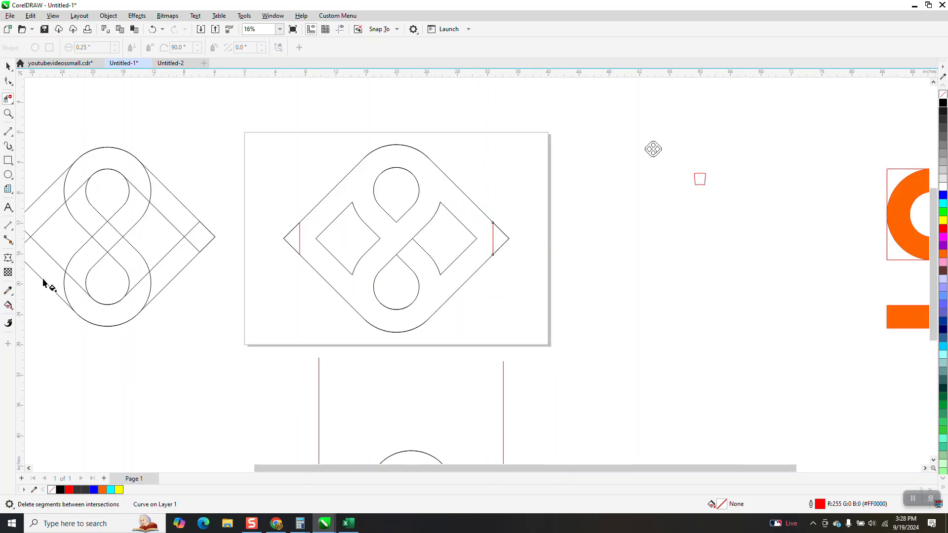
click(11, 307)
click(41, 316)
click(356, 183)
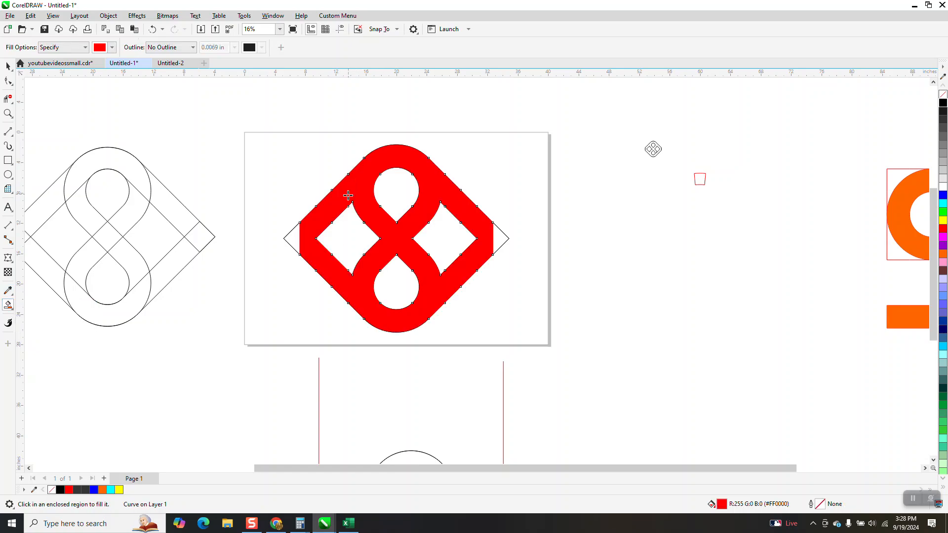
Move the red motif off the page to the lower right, and delete the leftover line work on the page.
scroll(321, 212, down, 3)
key(space)
drag(371, 212, 599, 318)
drag(286, 144, 594, 285)
key(Delete)
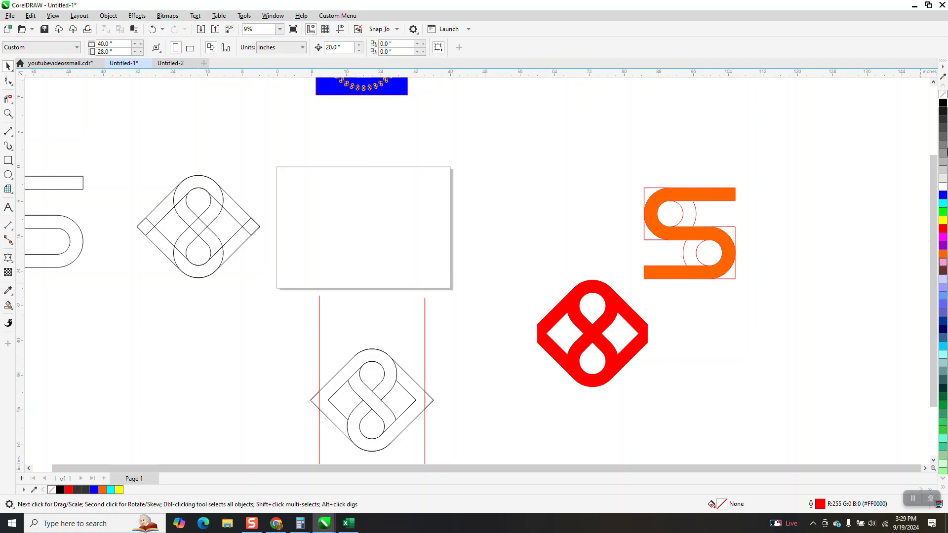
Draw a circle about 22.3 inches in diameter centred on the page, and add a smaller concentric copy inside it.
click(8, 174)
drag(430, 182, 362, 260)
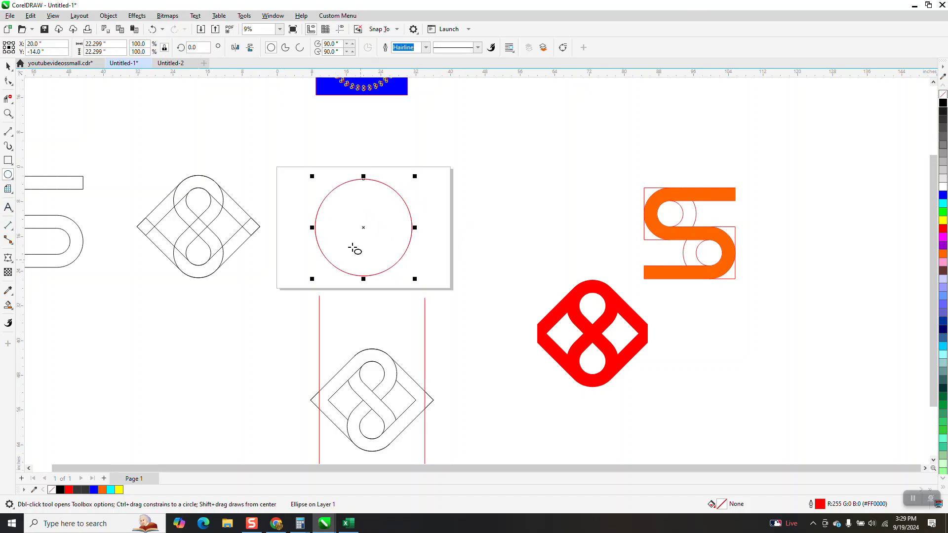
drag(415, 176, 406, 185)
Draw a vertical line about 27.4 inches long through both circles and centre it on the page.
click(8, 113)
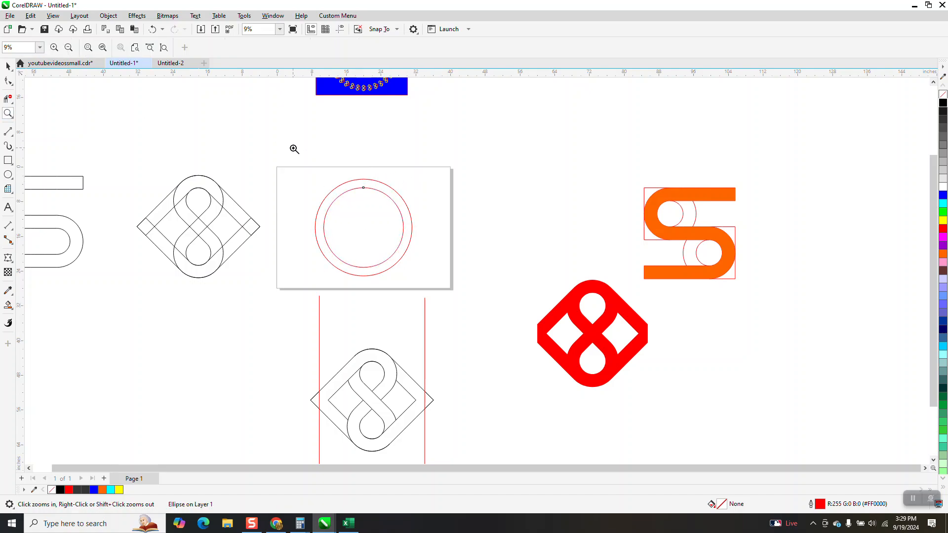
click(379, 290)
click(7, 132)
mouse_move(265, 119)
mouse_down()
mouse_move(244, 176)
mouse_move(264, 373)
mouse_up()
key(p)
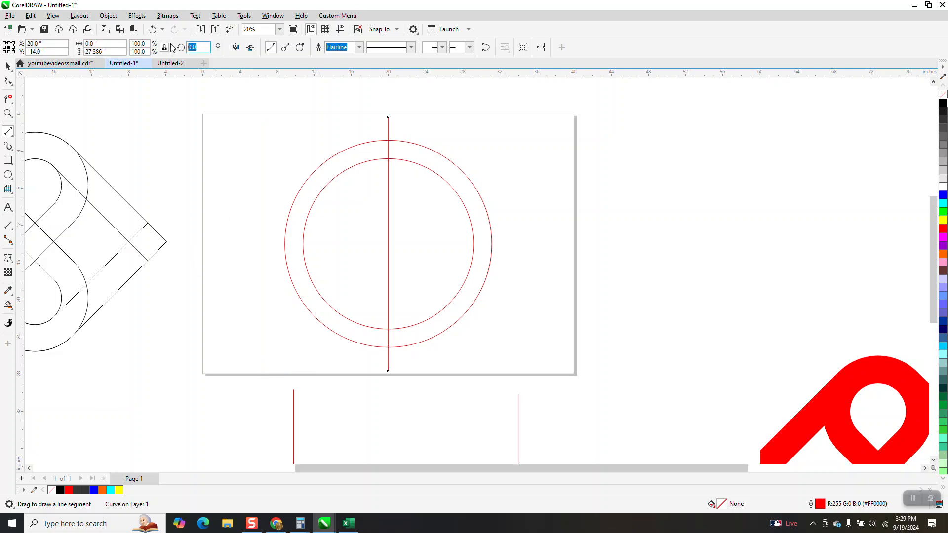
Rotate the centre line by 5 degrees and overlay a horizontally mirrored duplicate.
text(5)
key(Return)
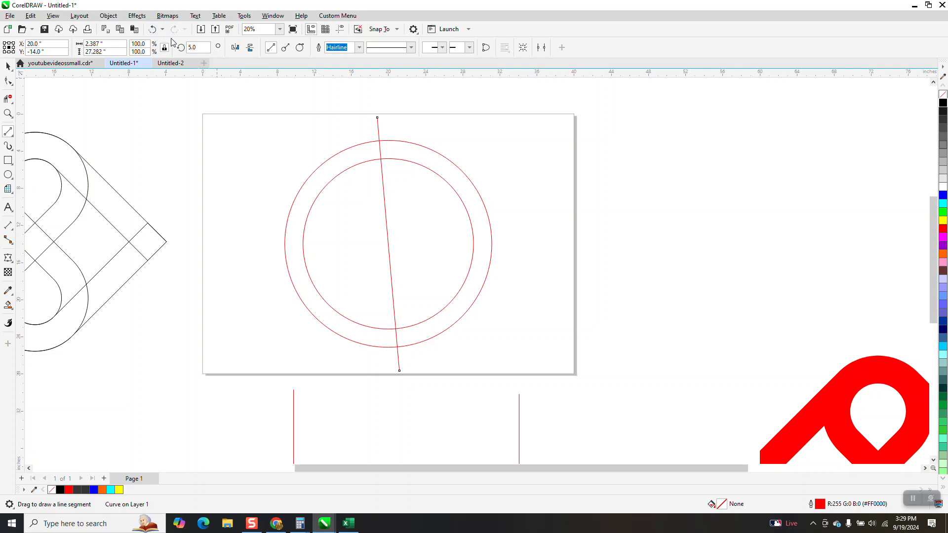
click(236, 48)
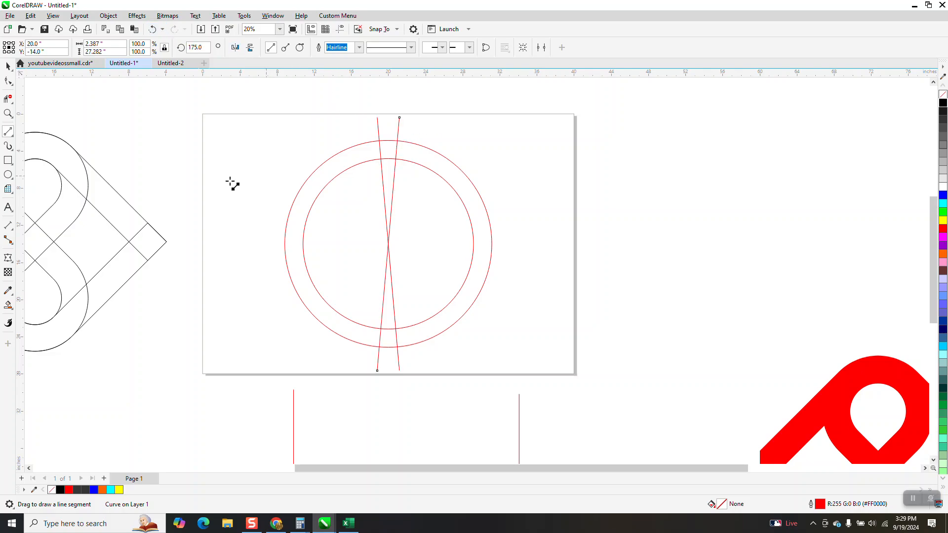
Smart-fill the top ring section between the two lines, move the piece 20 inches right, and give it no fill and a black outline.
click(8, 306)
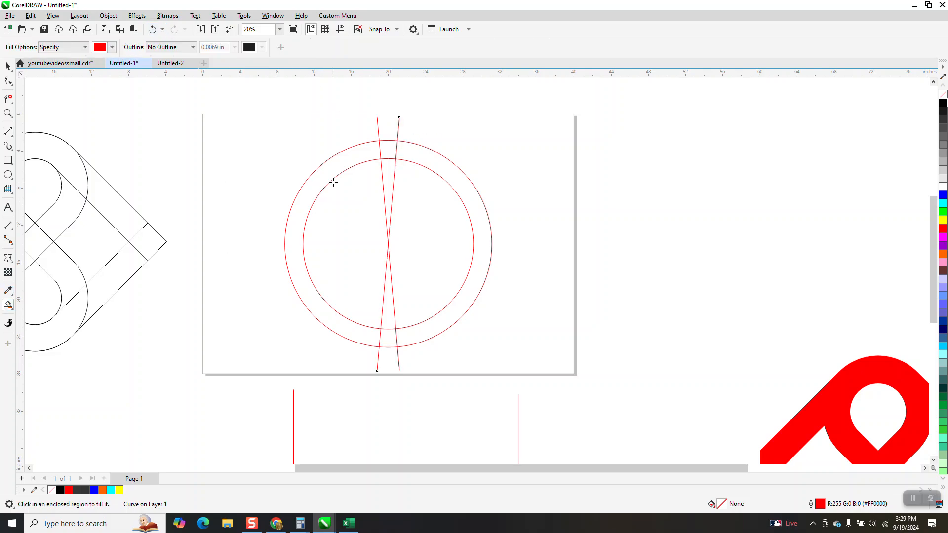
click(386, 149)
key(Right)
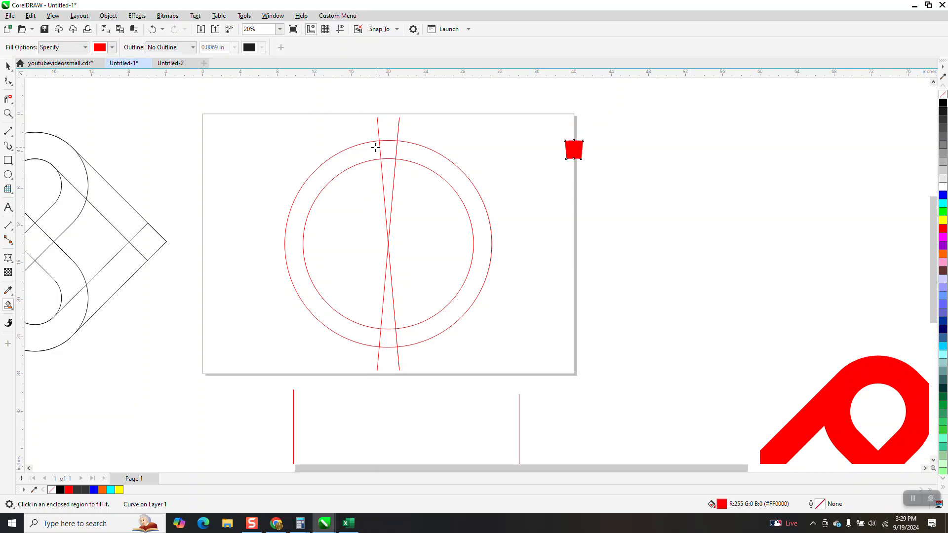
key(ctrl+z)
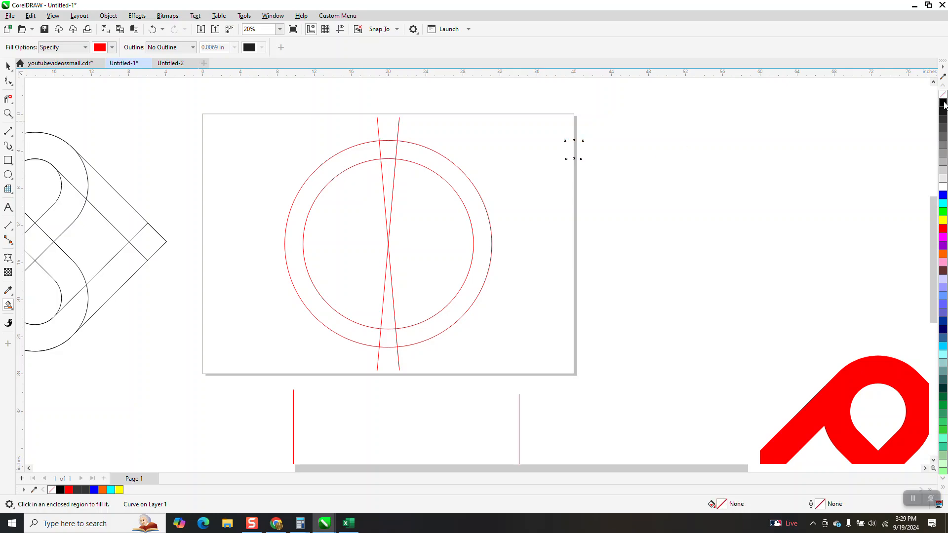
scroll(667, 211, down, 3)
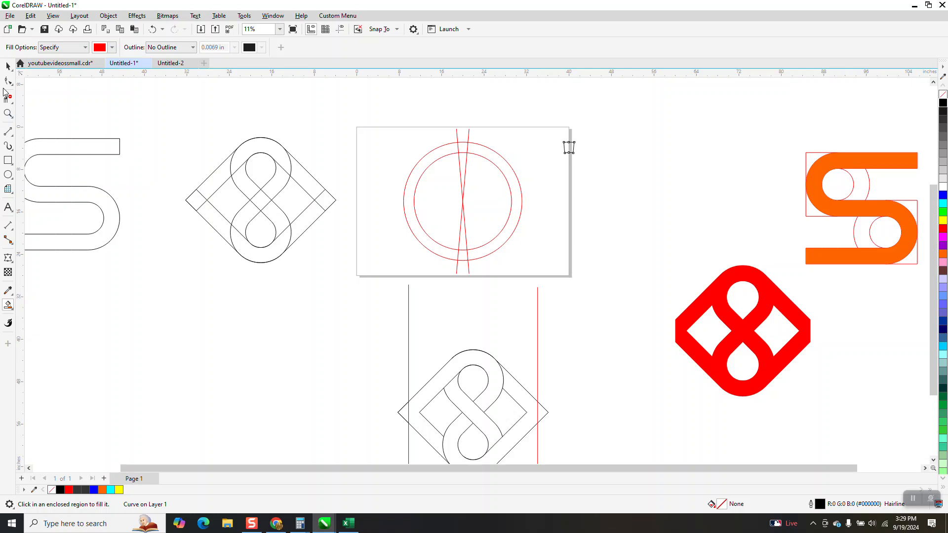
Scale the red motif down to 16.7% and place it to the right of the small ring-section outline.
click(8, 66)
click(729, 277)
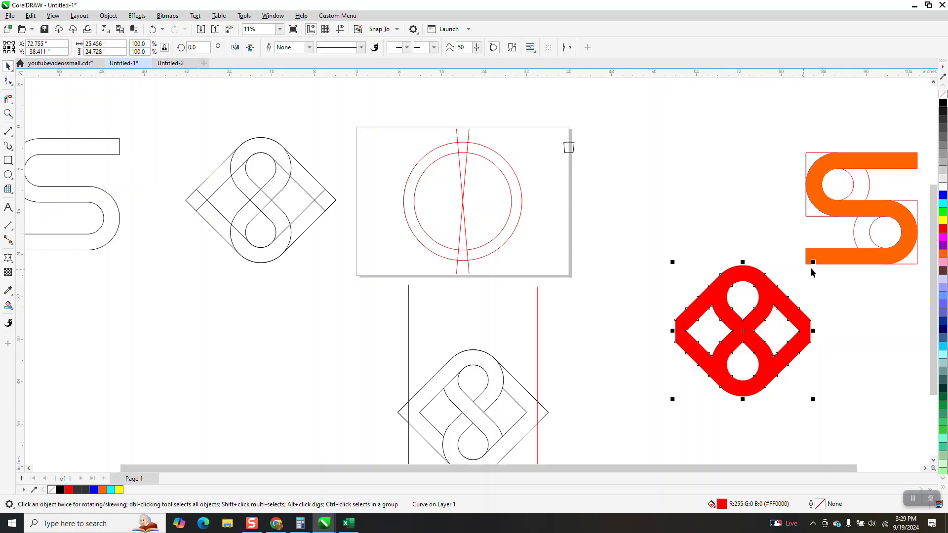
drag(814, 262, 598, 148)
key(z)
drag(392, 117, 683, 293)
click(8, 66)
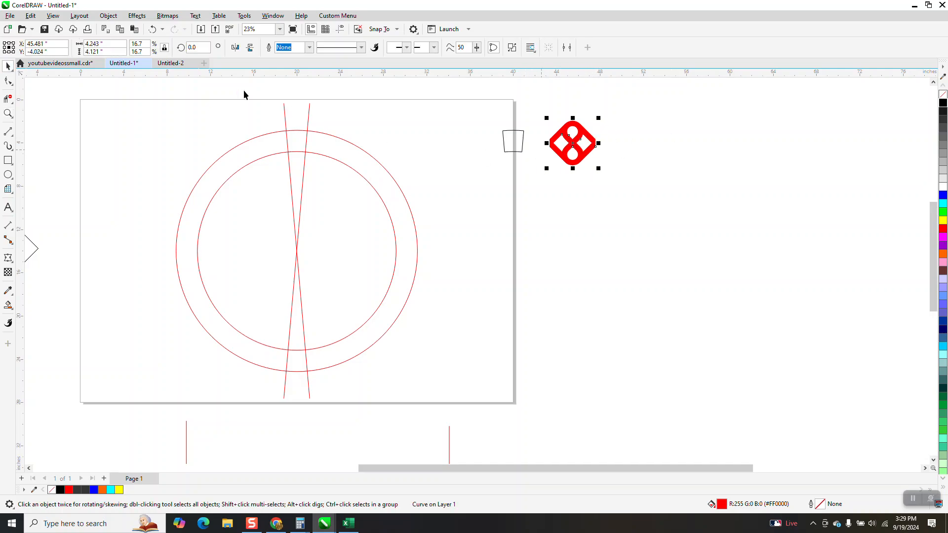
Apply an envelope to the small red motif, created from the ring-section outline.
click(137, 15)
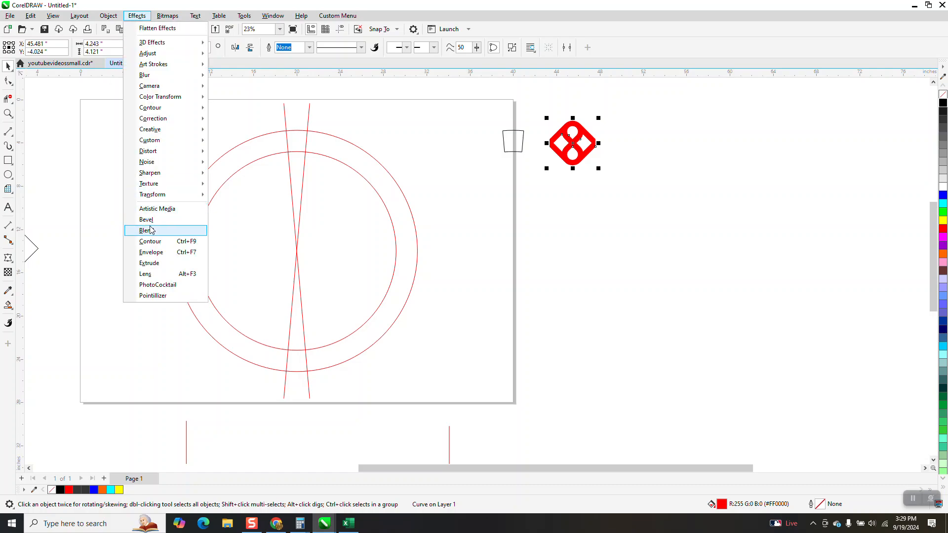
click(156, 253)
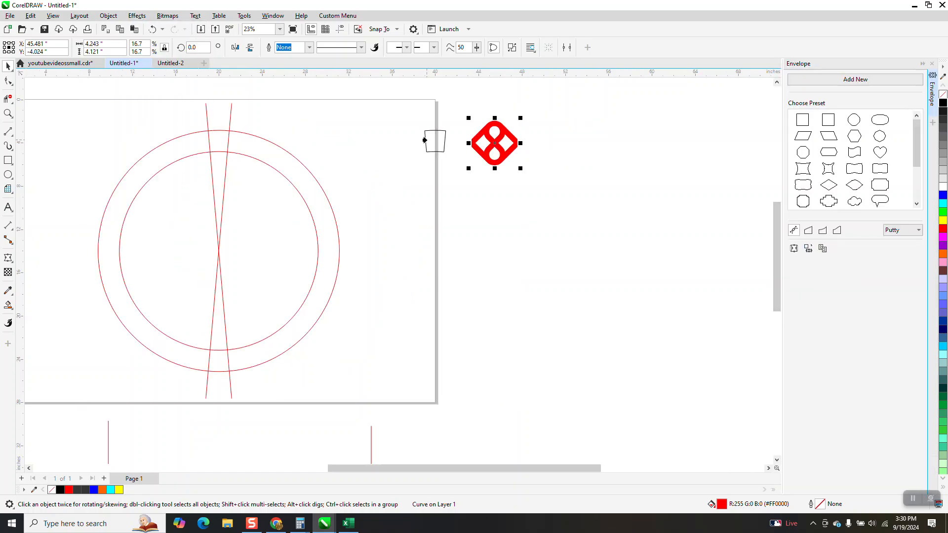
click(426, 141)
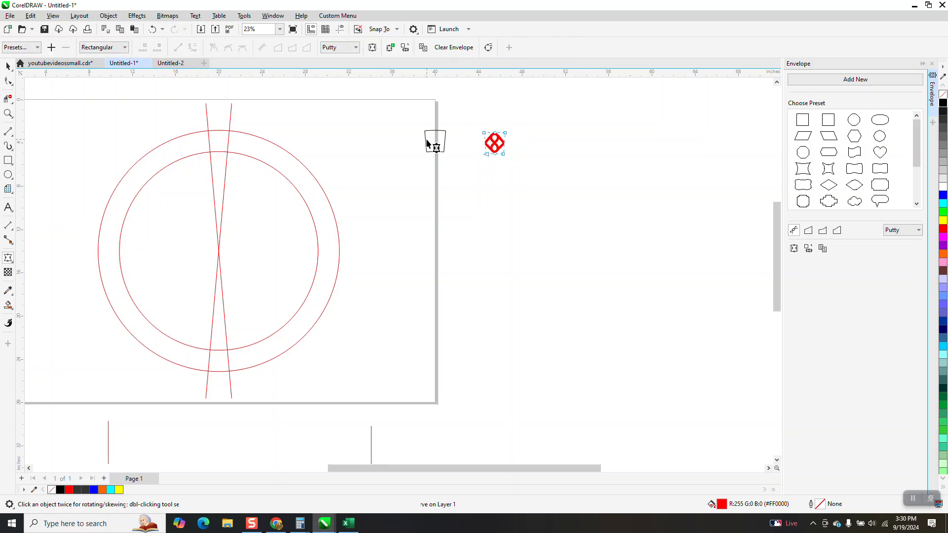
click(8, 67)
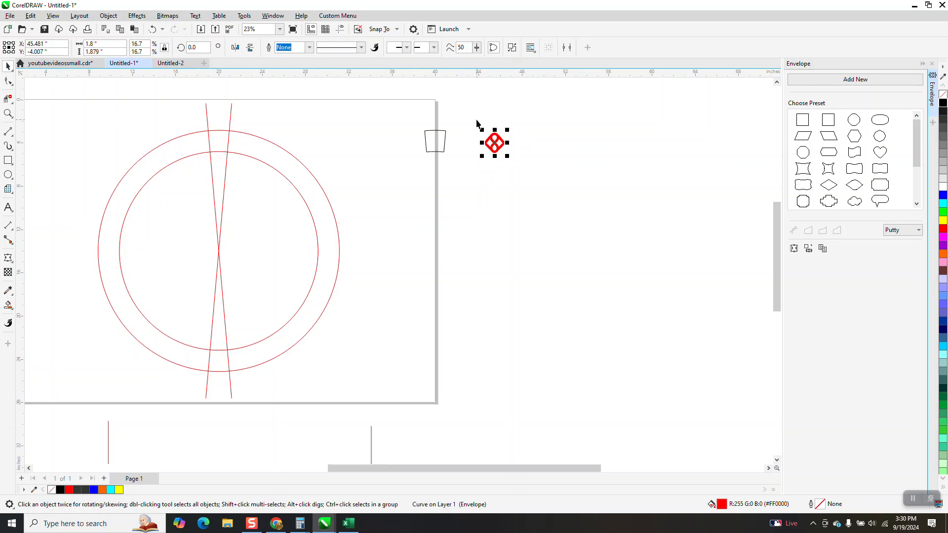
Try moving the ring-section outline and the red motif in 20-inch nudges, and return both to their starting positions.
click(438, 139)
key(Left)
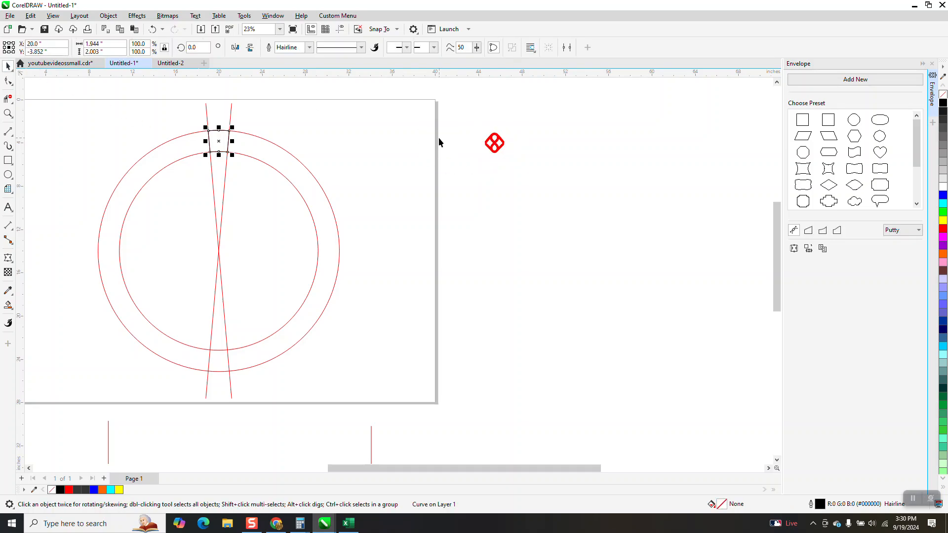
key(Down)
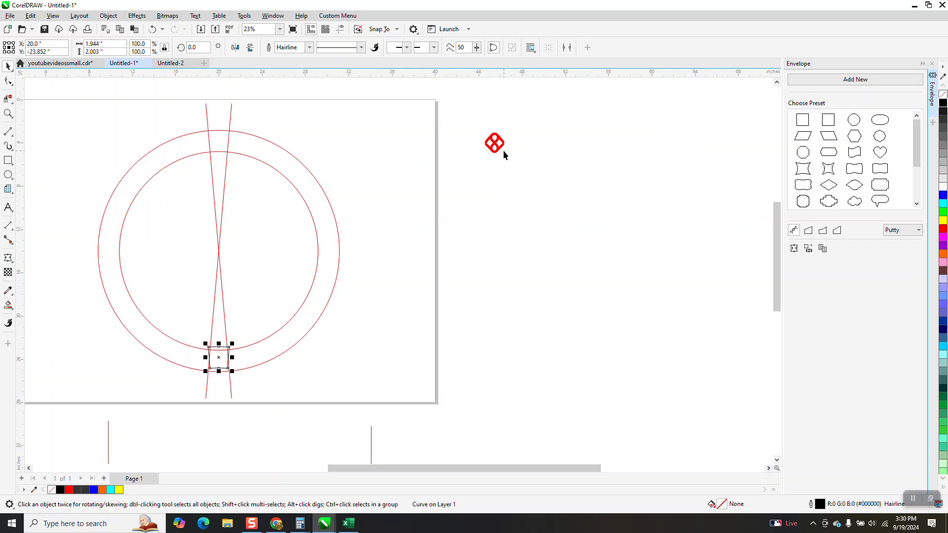
key(Right)
key(Escape)
click(491, 150)
key(Left)
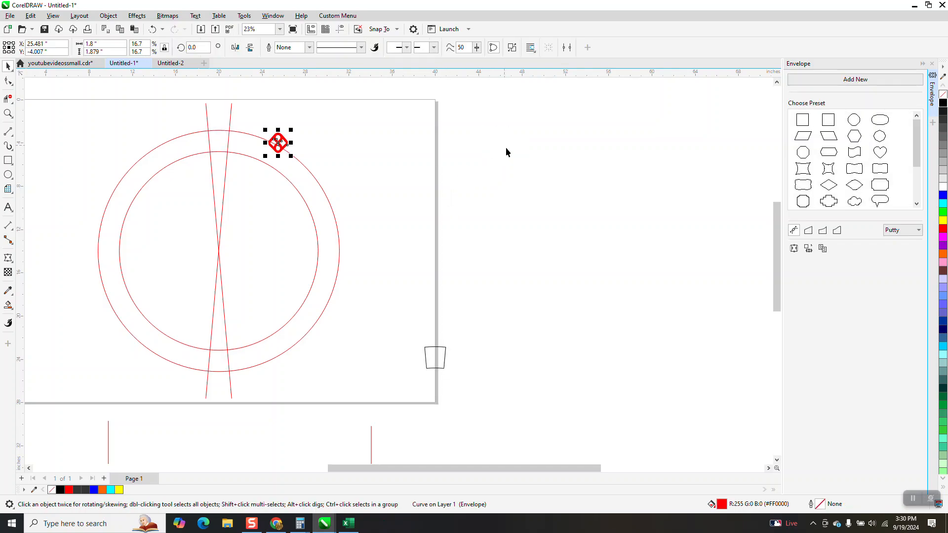
key(Left)
key(Right)
key(Right)
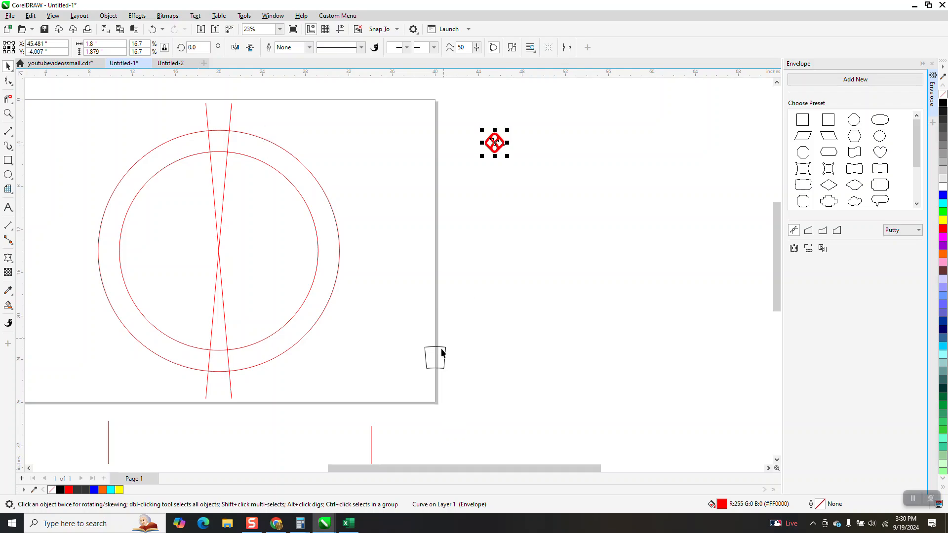
click(443, 347)
key(Up)
Centre the enveloped red motif inside the ring-section outline and clear the selection.
click(497, 148)
shift+click(433, 142)
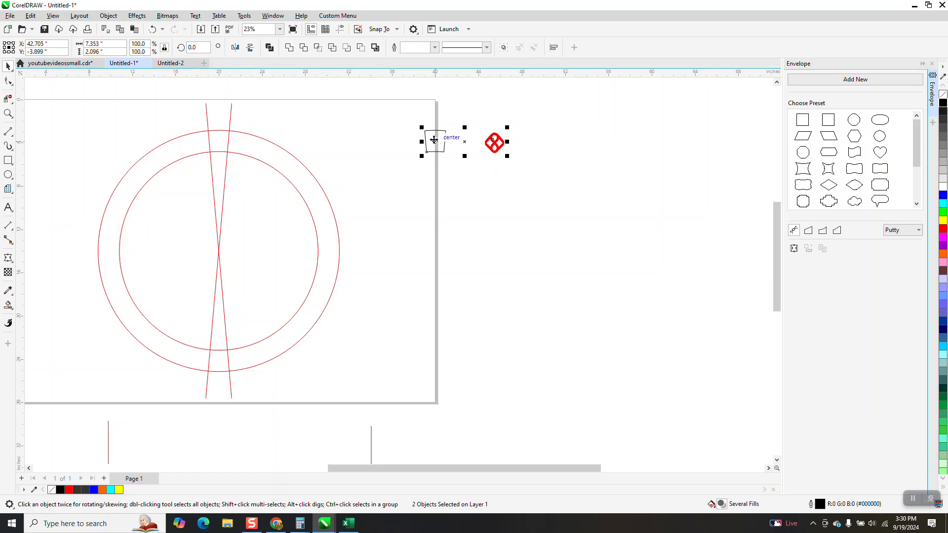
key(c)
click(448, 132)
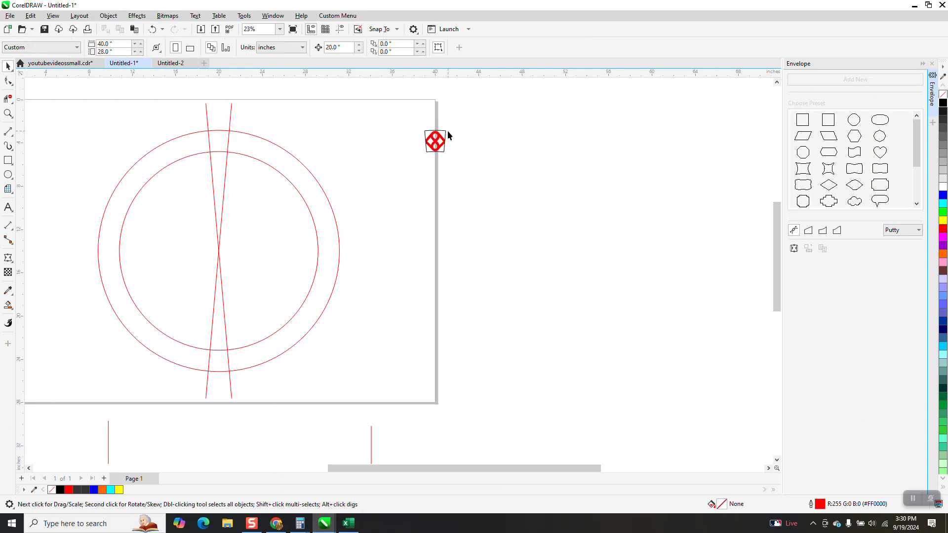
Move the ring-section outline 20 inches right, and try the red motif 20 inches to the left before returning it.
click(446, 131)
key(Right)
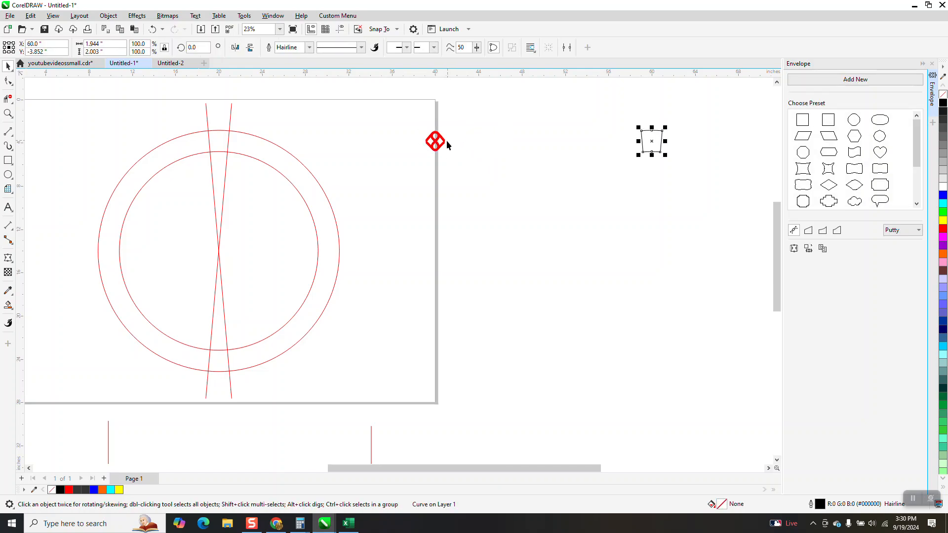
click(443, 142)
key(Left)
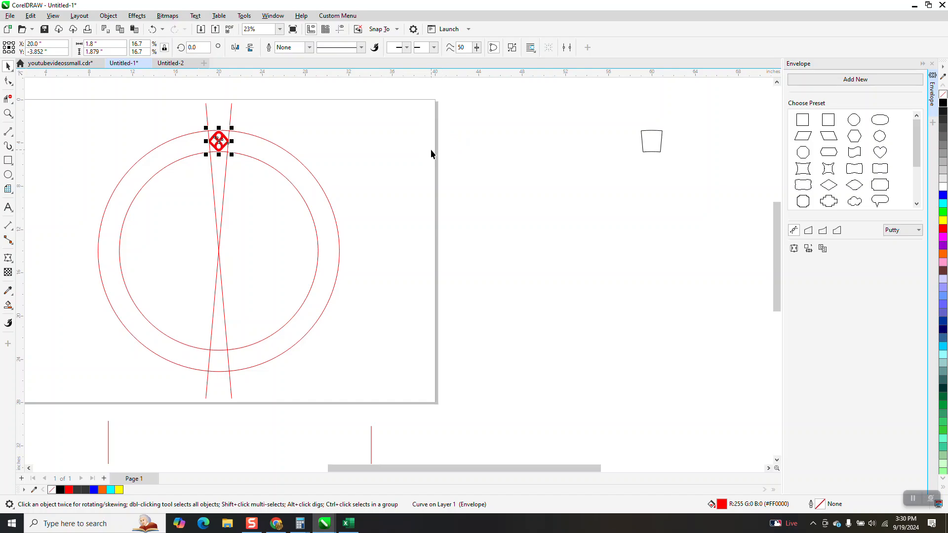
key(Right)
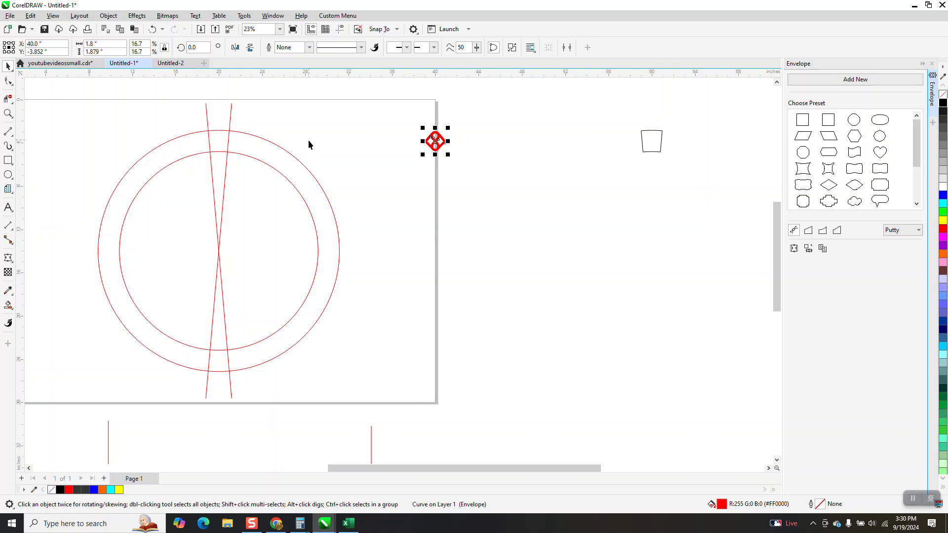
Move both circles and the crossed construction lines 40 inches to the right, and show the guidelines.
scroll(309, 140, down, 1)
drag(117, 113, 220, 265)
drag(368, 357, 368, 357)
key(Right)
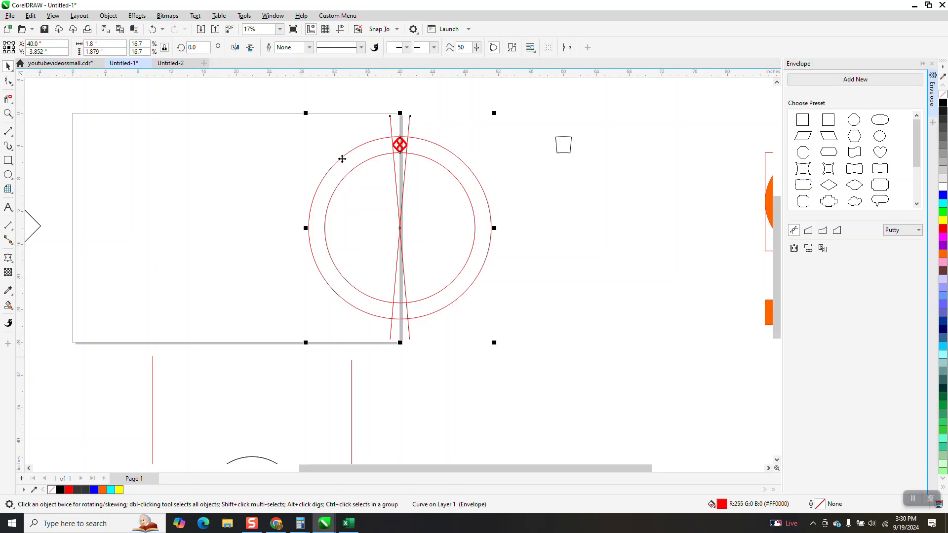
key(Right)
click(341, 31)
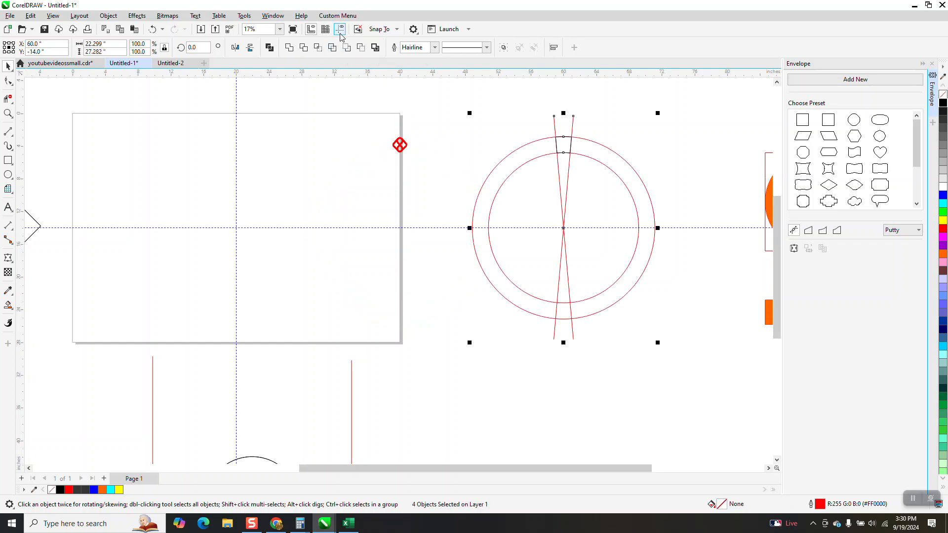
Move the red motif 20 inches left onto the vertical guideline, and place a clone of it 20 inches to the right.
click(399, 149)
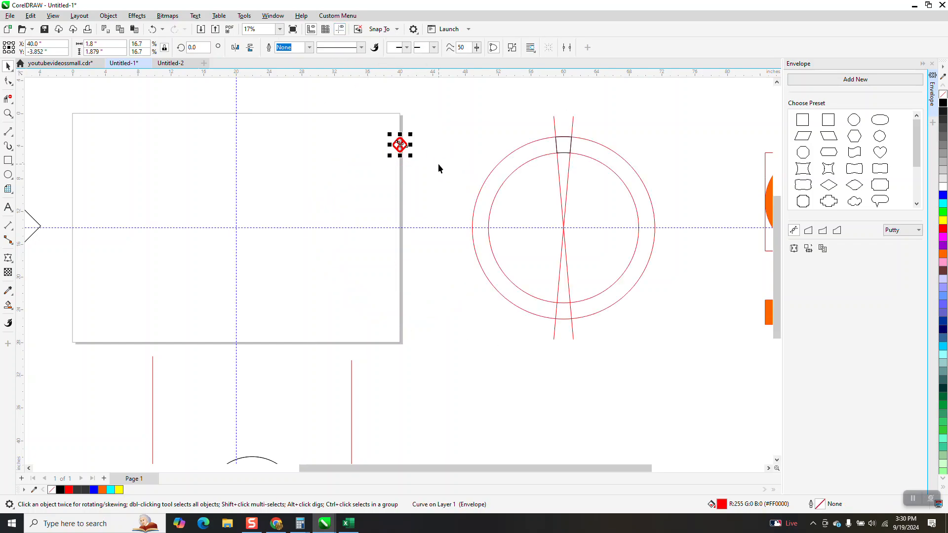
key(Left)
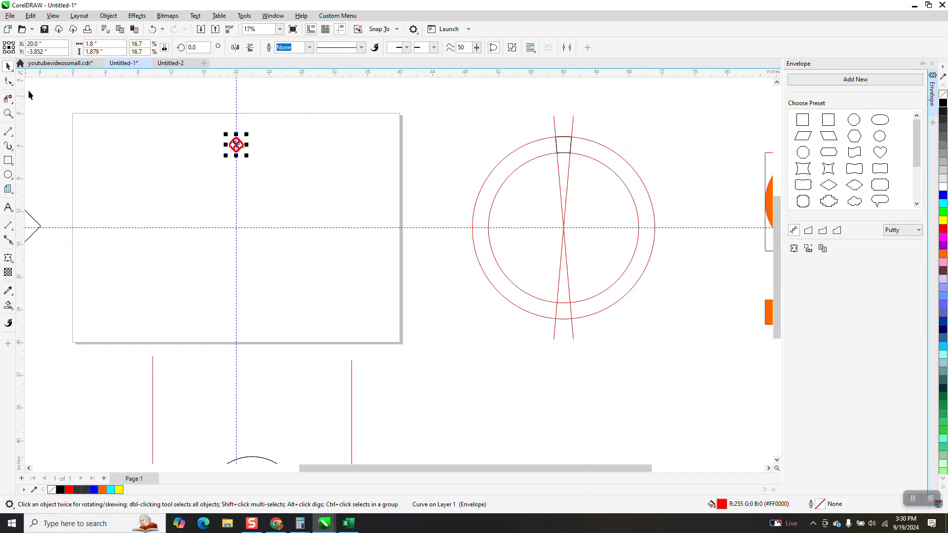
click(31, 16)
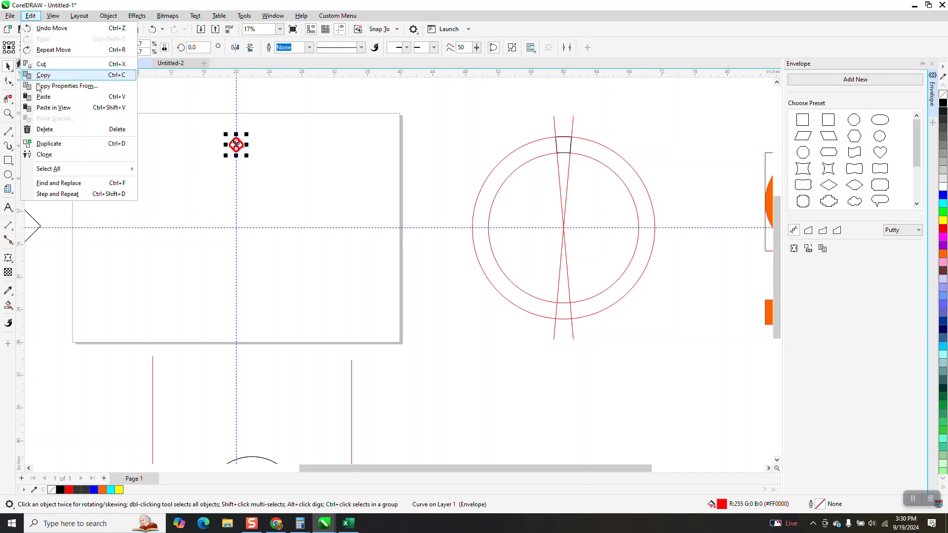
click(43, 153)
key(Right)
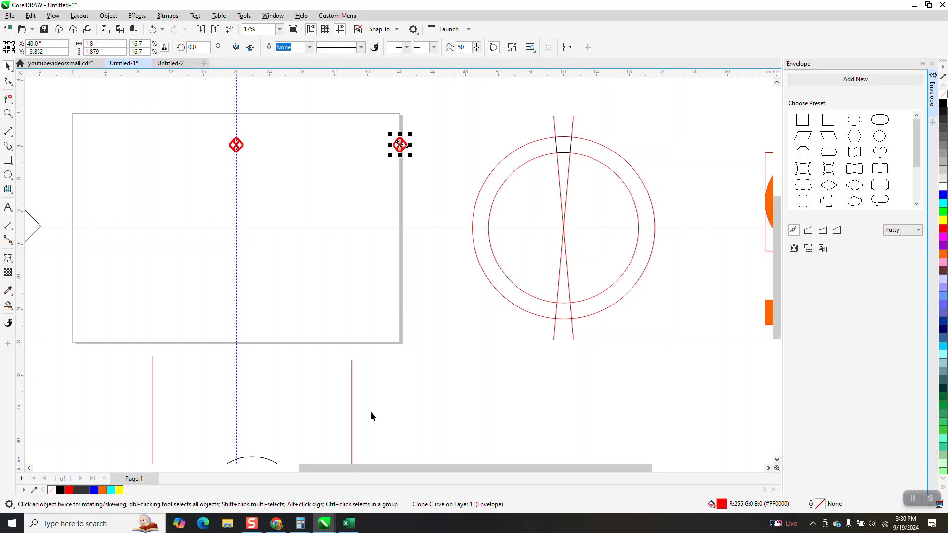
Move the original motif 40 inches right into the ring-section outline, and move its clone 20 inches left onto the vertical guideline.
click(235, 145)
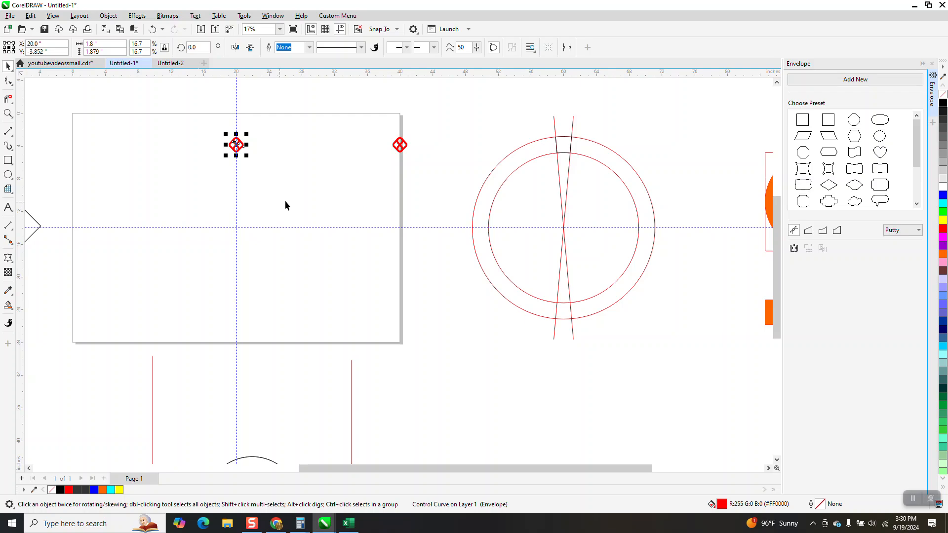
key(Right)
key(Right)
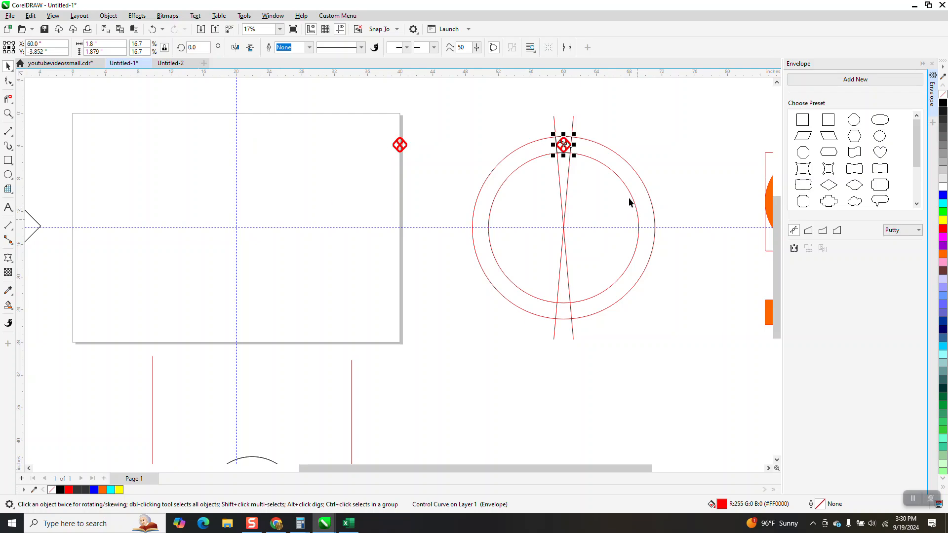
click(400, 145)
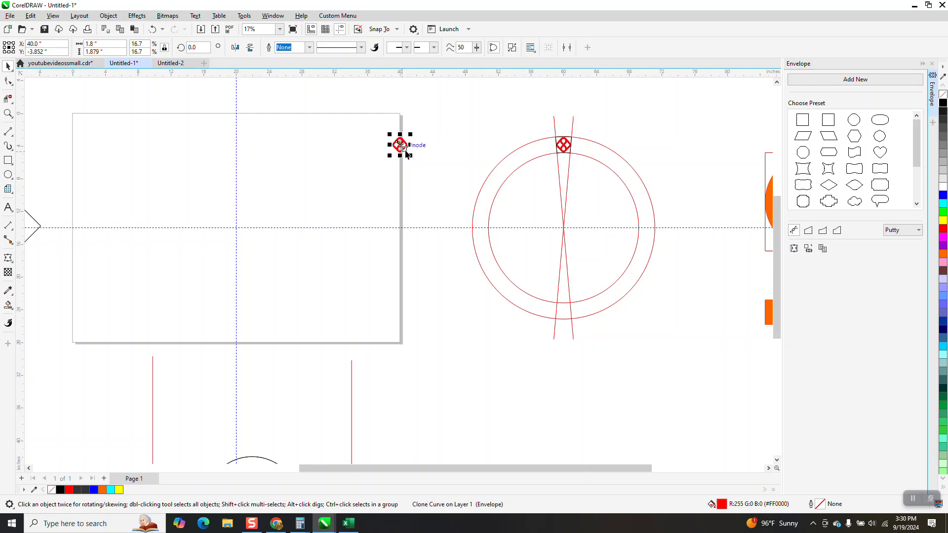
key(Left)
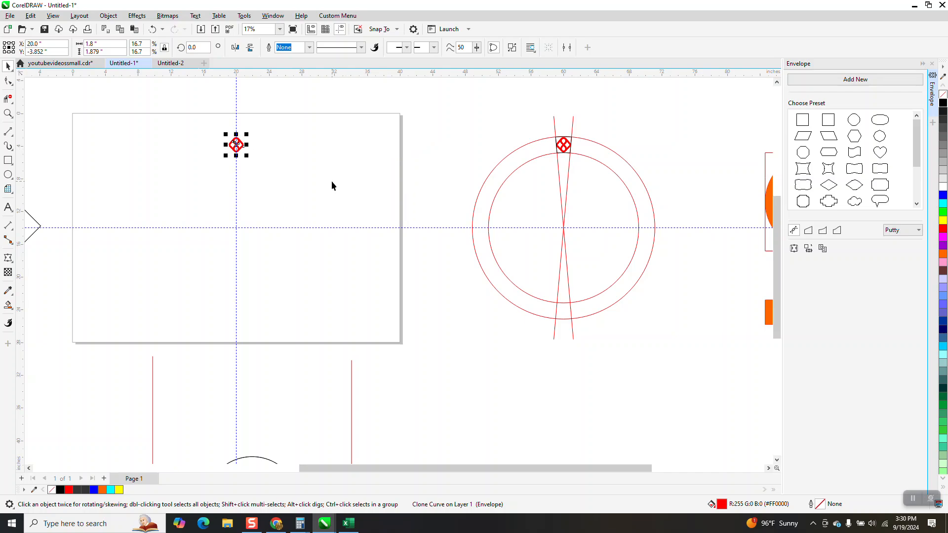
Set the clone's rotation centre at the guideline intersection and create a copy rotated by 10 degrees.
click(236, 144)
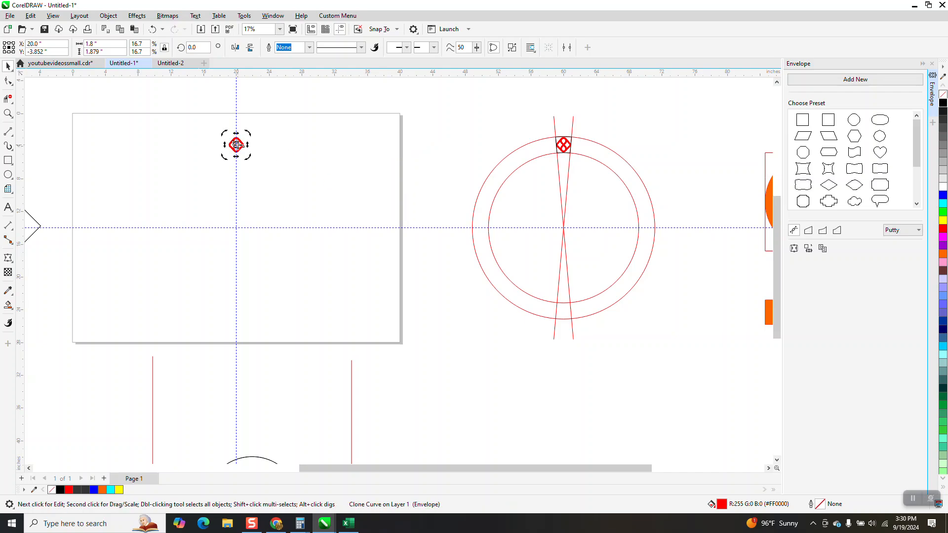
drag(237, 218, 236, 222)
double_click(240, 145)
click(8, 65)
click(232, 145)
click(236, 144)
click(236, 144)
text(10)
key(Return)
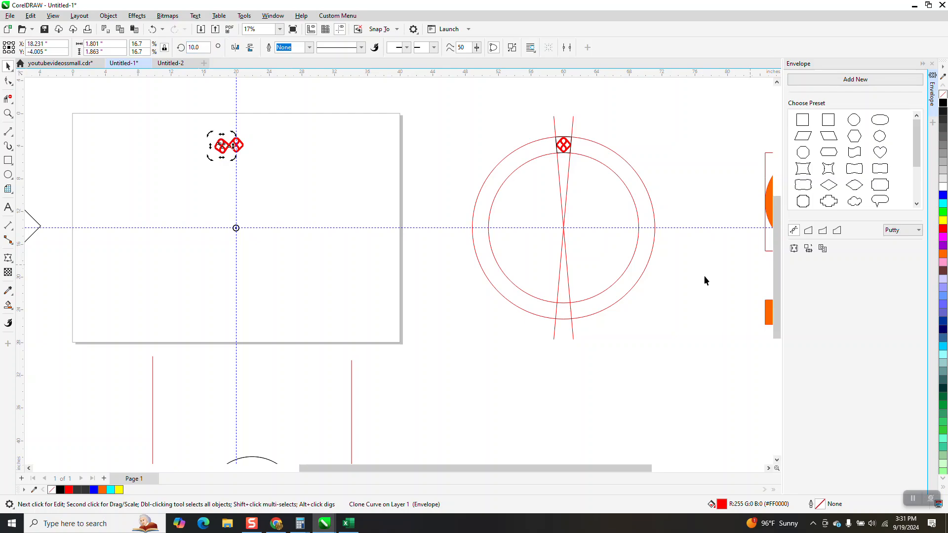
Add a rotated clone copy at 20 degrees and repeat it in 10-degree increments up to 180 degrees.
text(20)
key(Return)
key(ctrl+r)
key(ctrl+r)
key(ctrl+r)
key(ctrl+r)
key(ctrl+r)
key(ctrl+r)
key(ctrl+r)
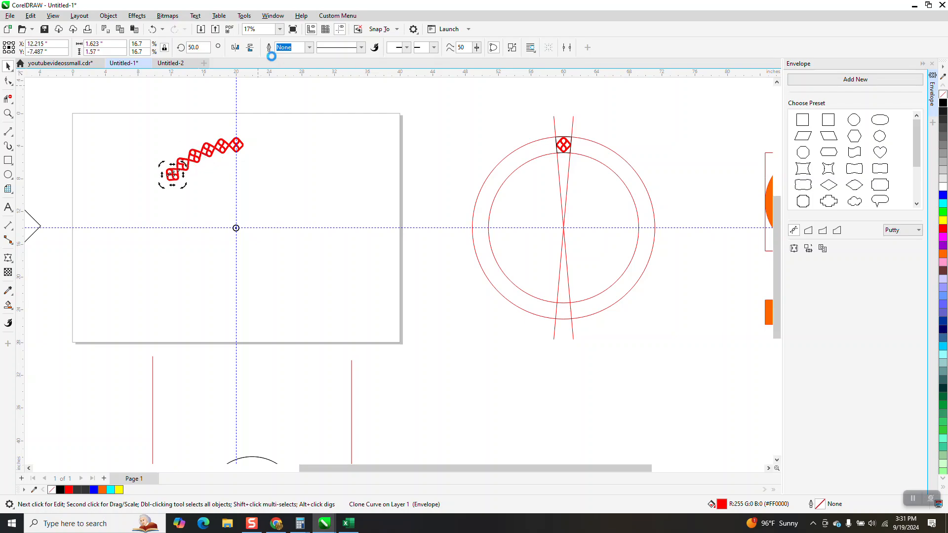
key(ctrl+r)
key(ctrl+r)
key(ctrl+r)
key(ctrl+r)
key(ctrl+r)
key(ctrl+r)
key(ctrl+r)
key(ctrl+r)
key(ctrl+r)
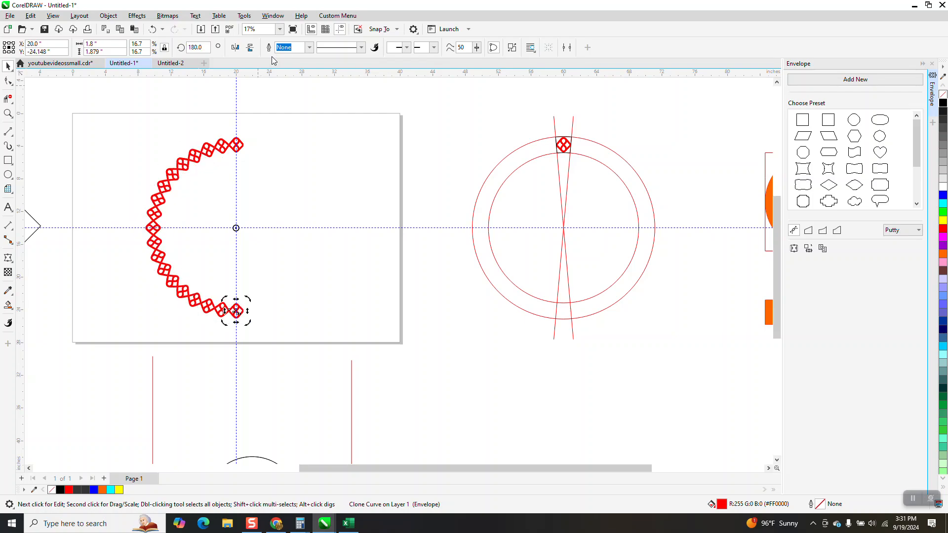
click(307, 386)
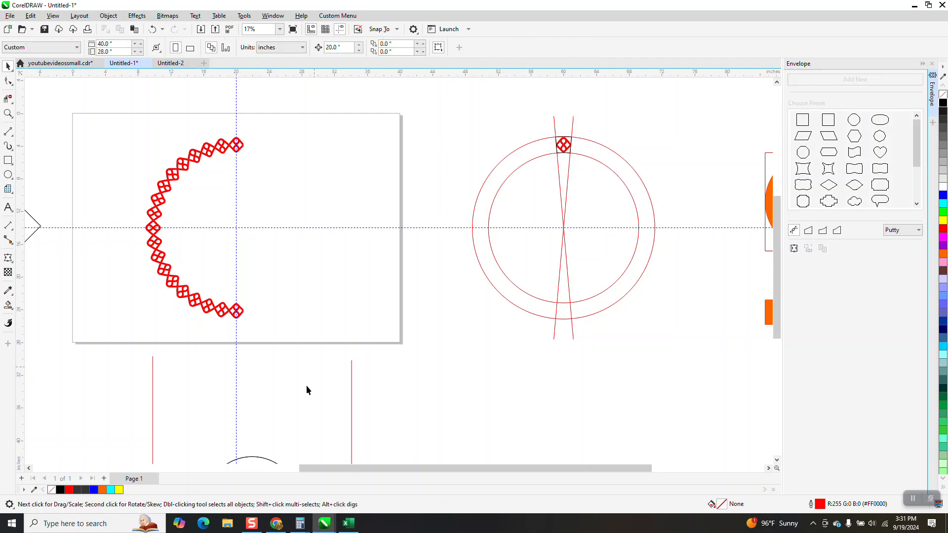
Add a copy of the lowest clone rotated to 190 degrees and repeat it every 10 degrees up to 350 degrees, completing the ring.
click(240, 315)
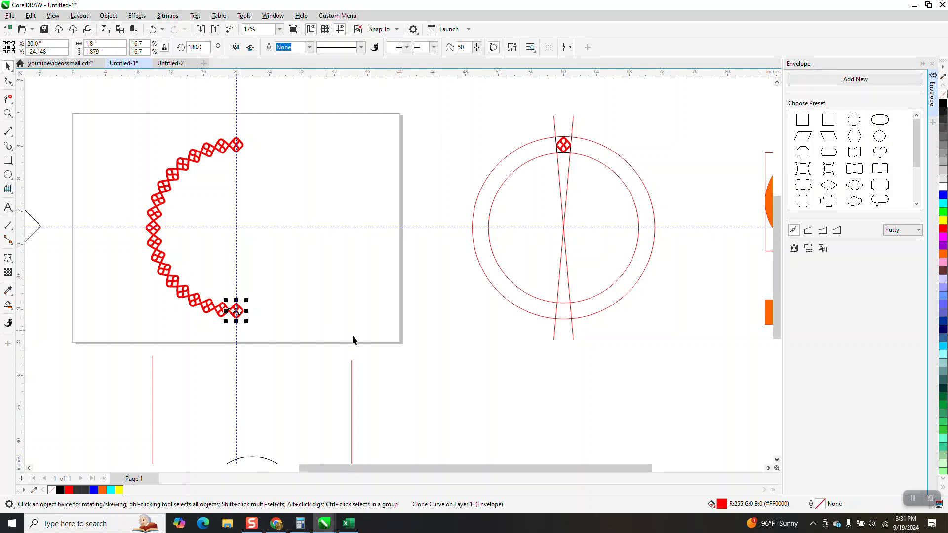
click(234, 312)
click(203, 48)
text(190)
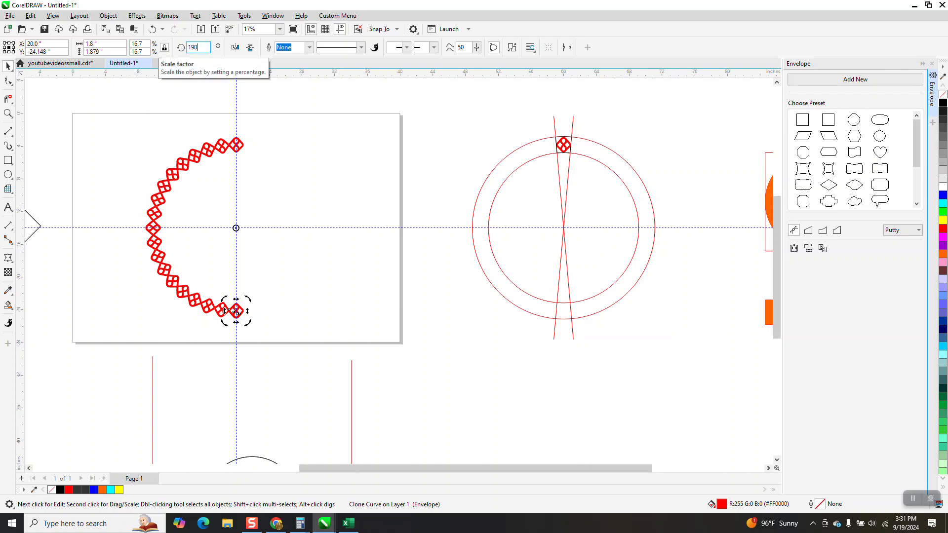
key(Return)
key(ctrl+r)
key(ctrl+r)
key(ctrl+r)
key(ctrl+r)
key(ctrl+r)
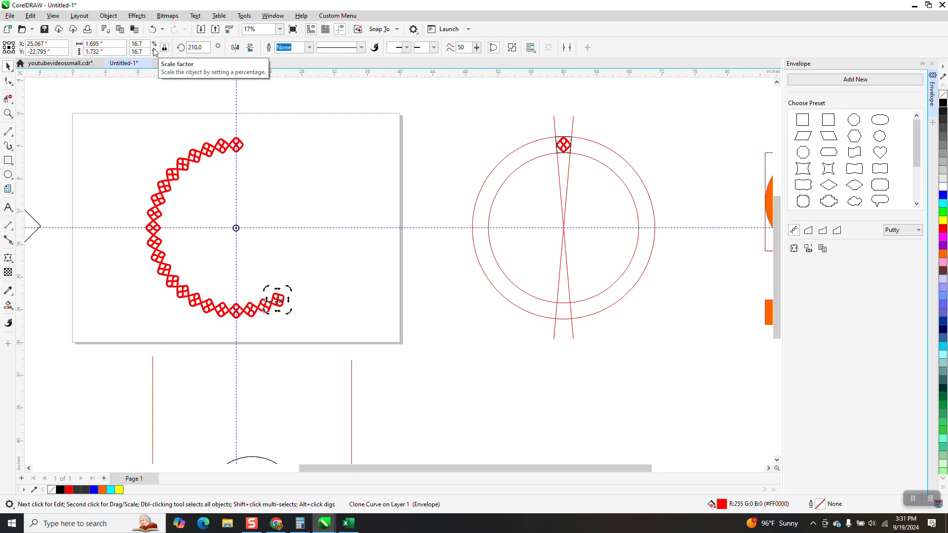
key(ctrl+r)
key(ctrl+r)
key(ctrl+r)
key(ctrl+r)
key(ctrl+r)
key(ctrl+r)
key(ctrl+r)
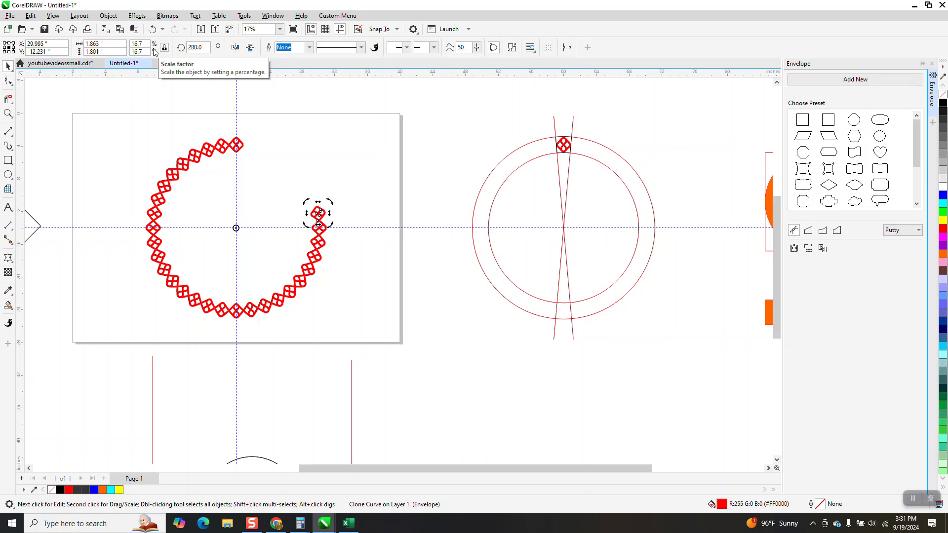
key(ctrl+r)
key(ctrl+r)
key(ctrl+r)
key(ctrl+r)
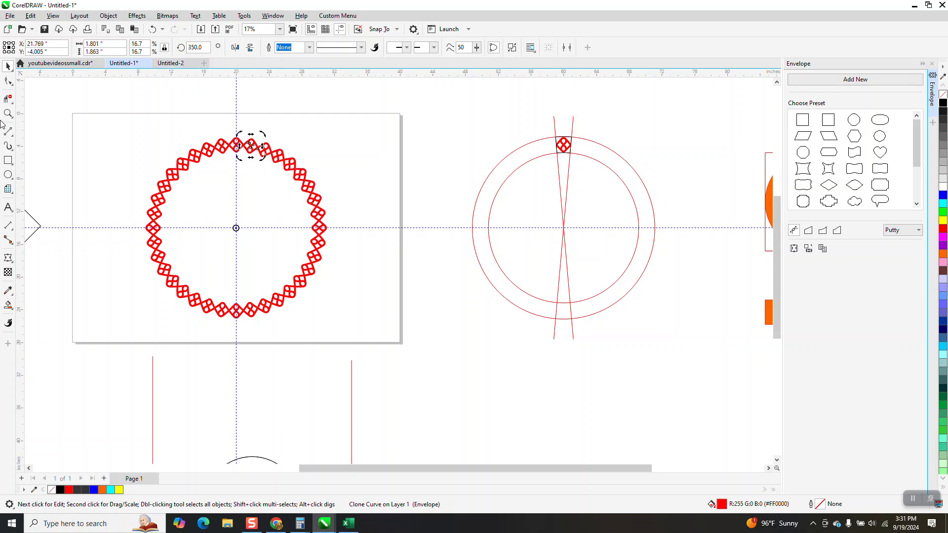
click(133, 152)
Draw a rectangle about 34 by 25.5 inches around the motif ring, fill it black, and send it behind the ring.
click(8, 161)
drag(95, 127, 376, 336)
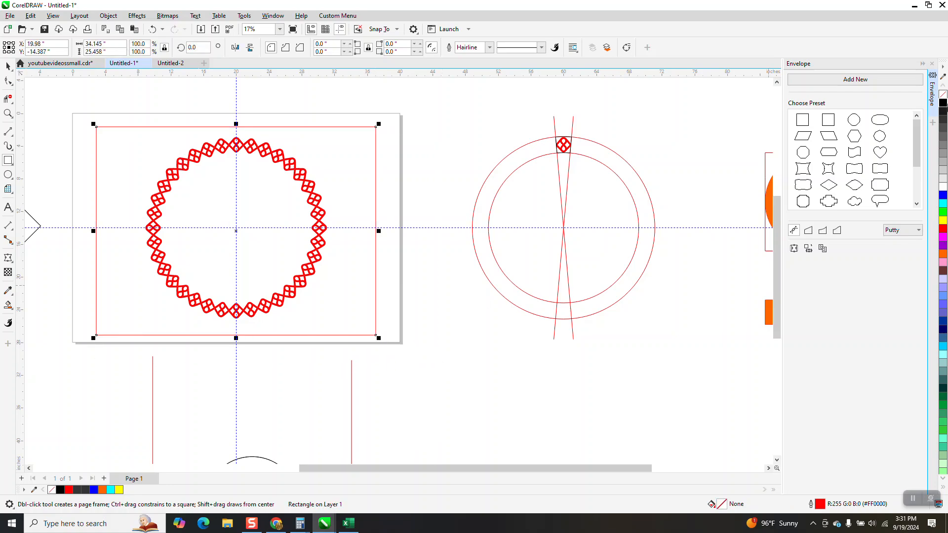
click(943, 102)
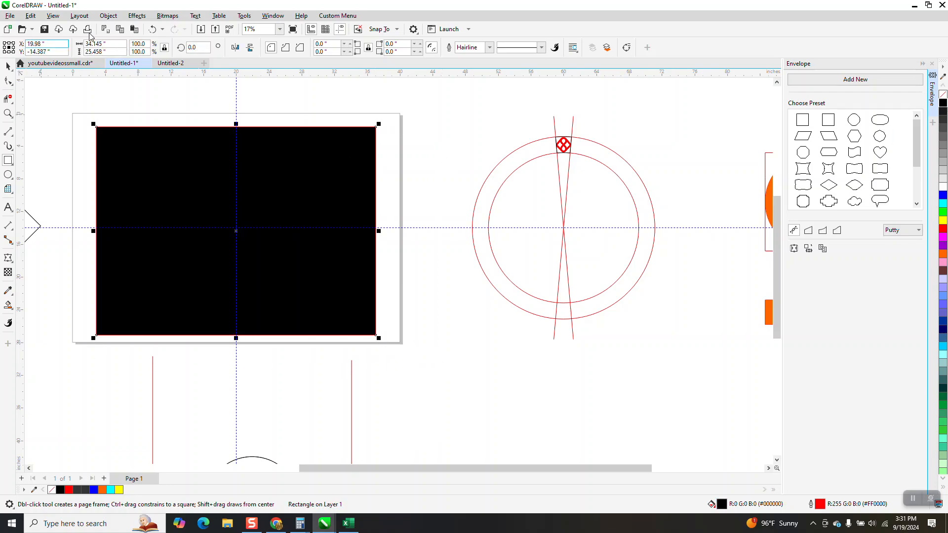
click(109, 15)
click(127, 175)
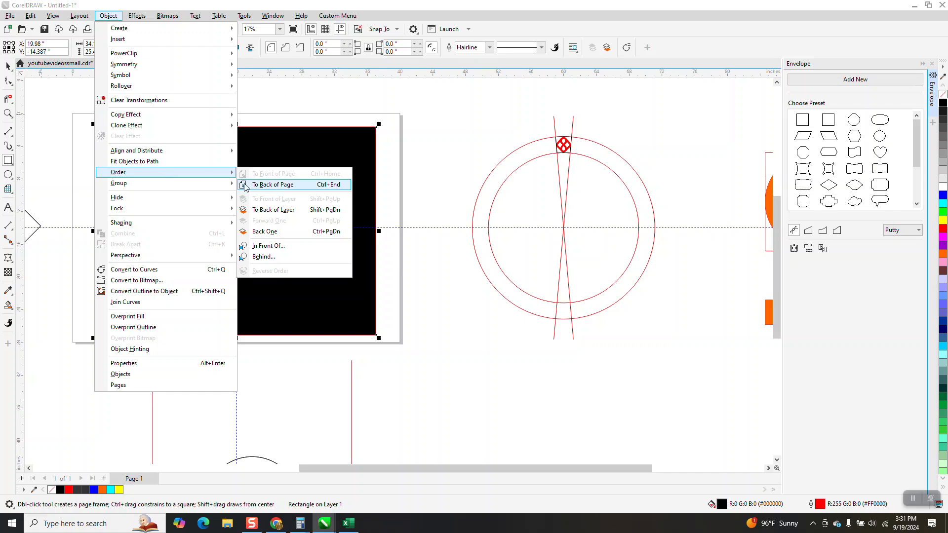
click(277, 197)
Move the control motif together with its ring-section outline onto the black rectangle, outside the ring's upper right.
click(8, 66)
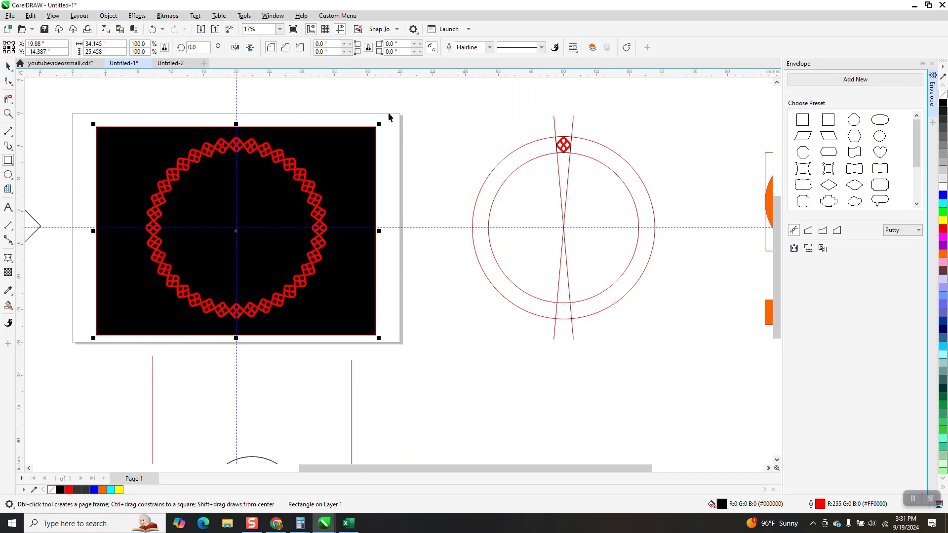
click(525, 138)
drag(570, 158, 334, 157)
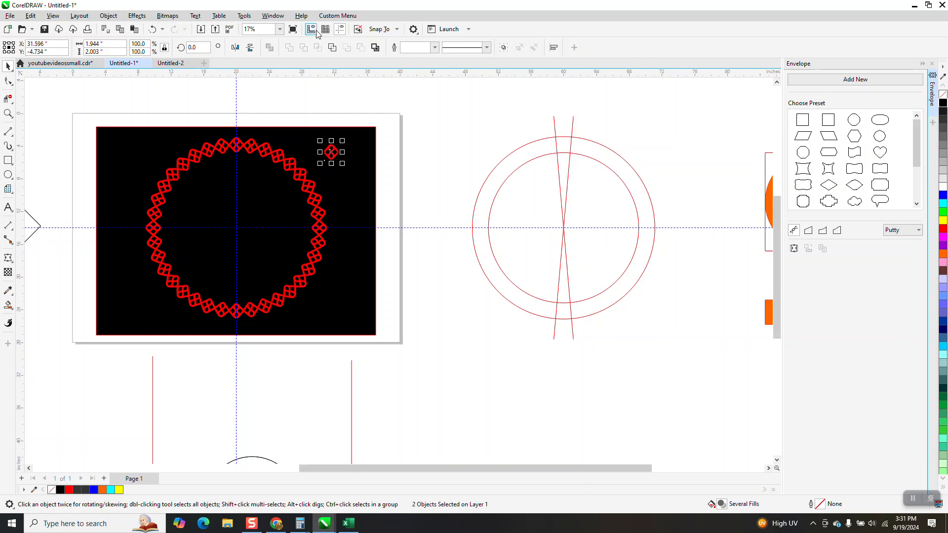
Apply a linear fountain fill to the control motif and its outline, running upward from red to black.
click(7, 113)
mouse_move(157, 123)
mouse_down()
mouse_move(449, 323)
mouse_move(449, 345)
mouse_up()
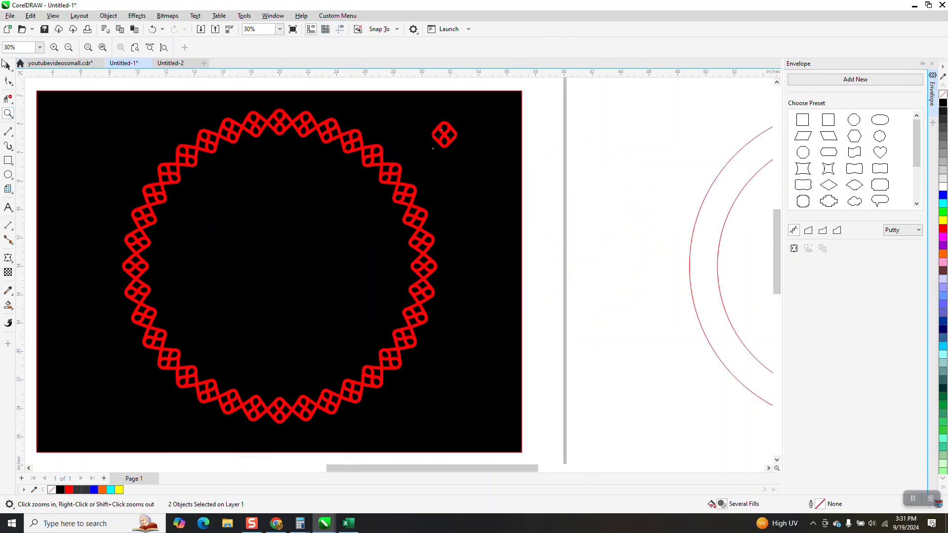
click(534, 147)
scroll(491, 161, down, 3)
click(8, 65)
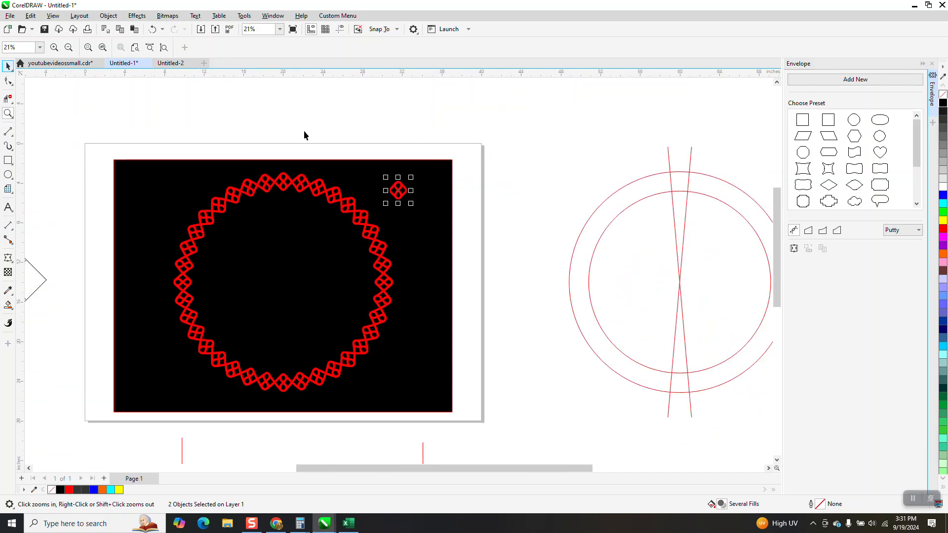
click(12, 311)
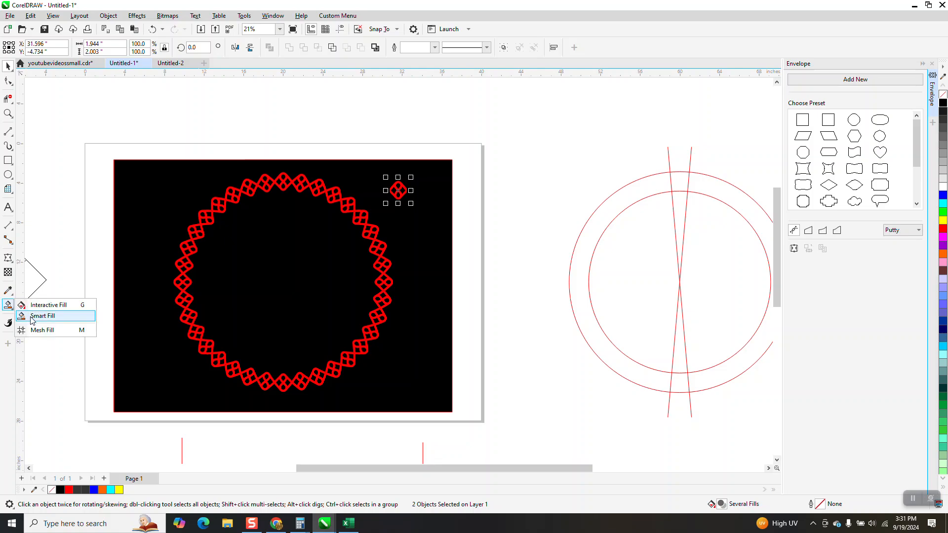
click(31, 316)
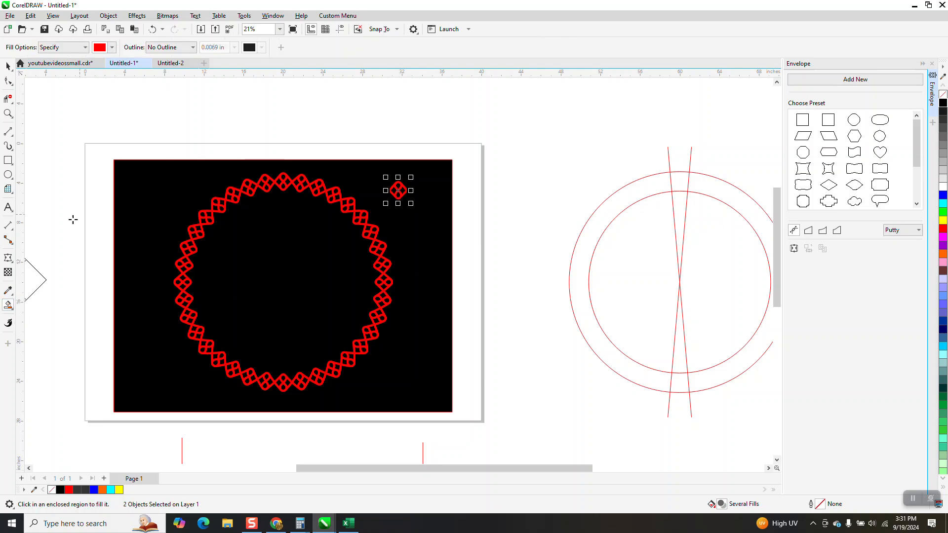
click(12, 312)
click(30, 305)
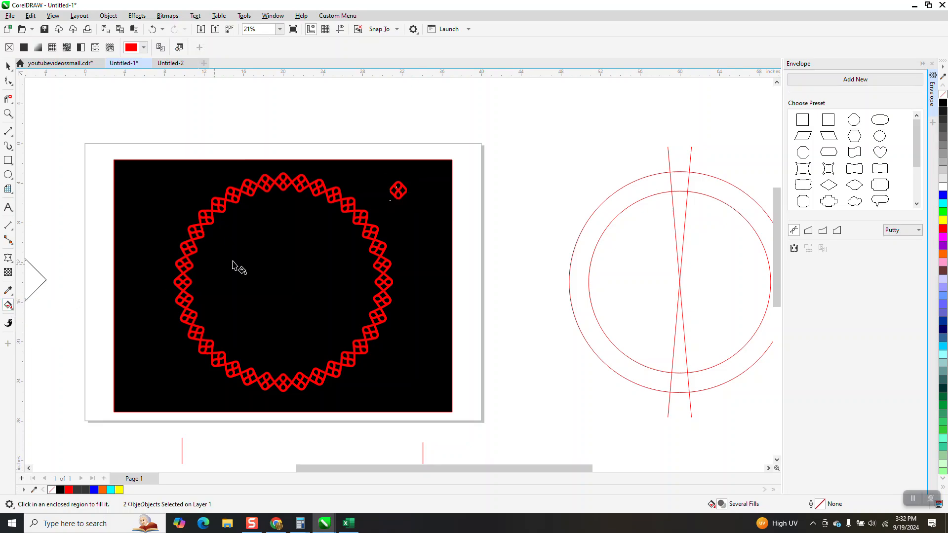
drag(400, 199, 402, 168)
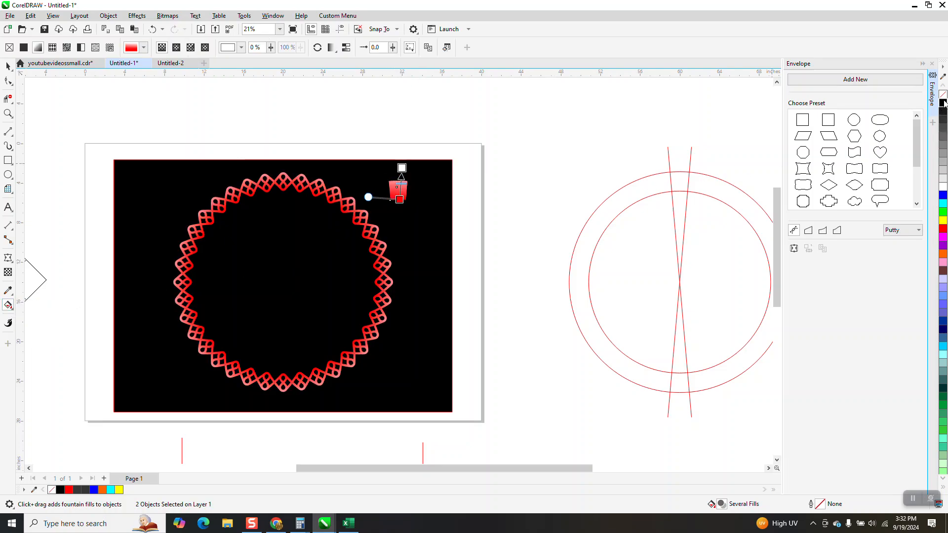
drag(943, 103, 402, 167)
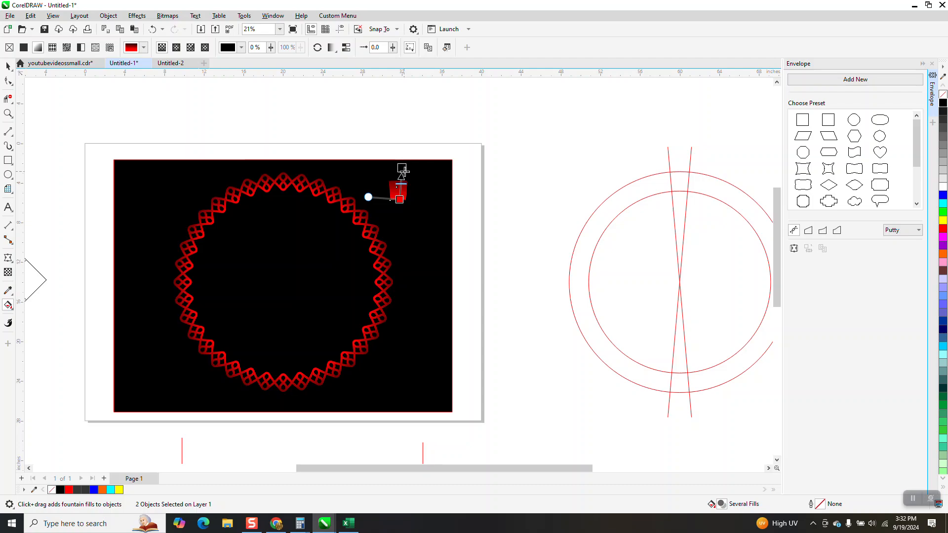
Redirect the control motif's linear fountain fill to run horizontally, from red just beyond its left edge to black just beyond its right edge.
click(8, 113)
drag(272, 167, 314, 210)
right_click(241, 203)
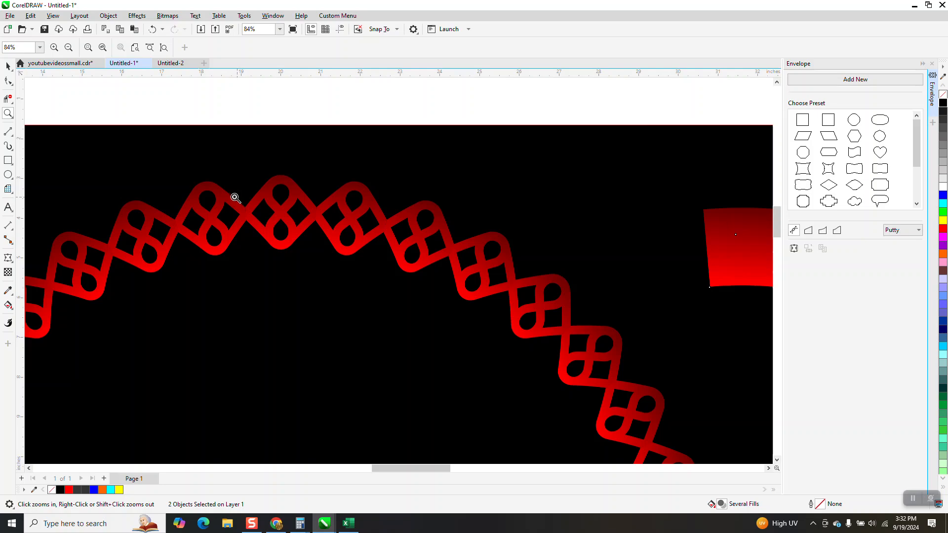
right_click(241, 203)
key(space)
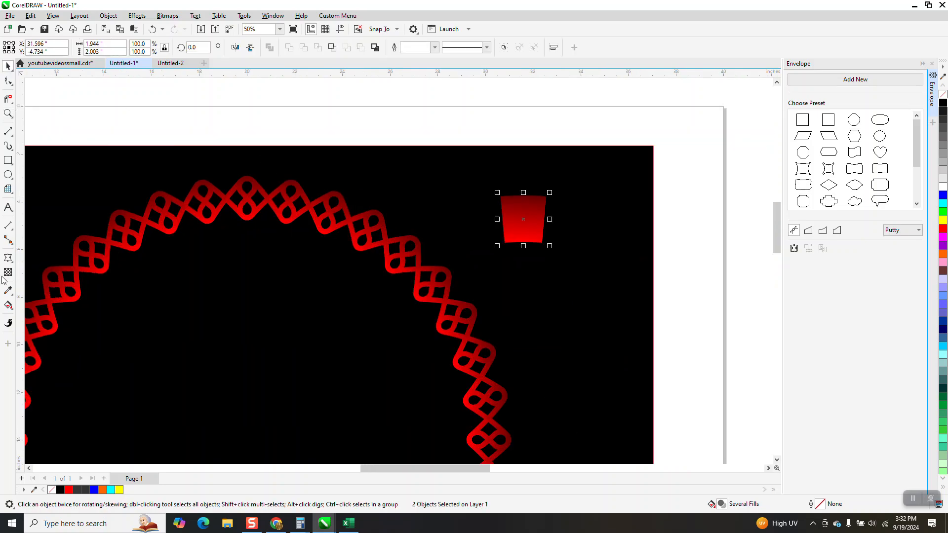
click(9, 305)
drag(530, 171, 527, 196)
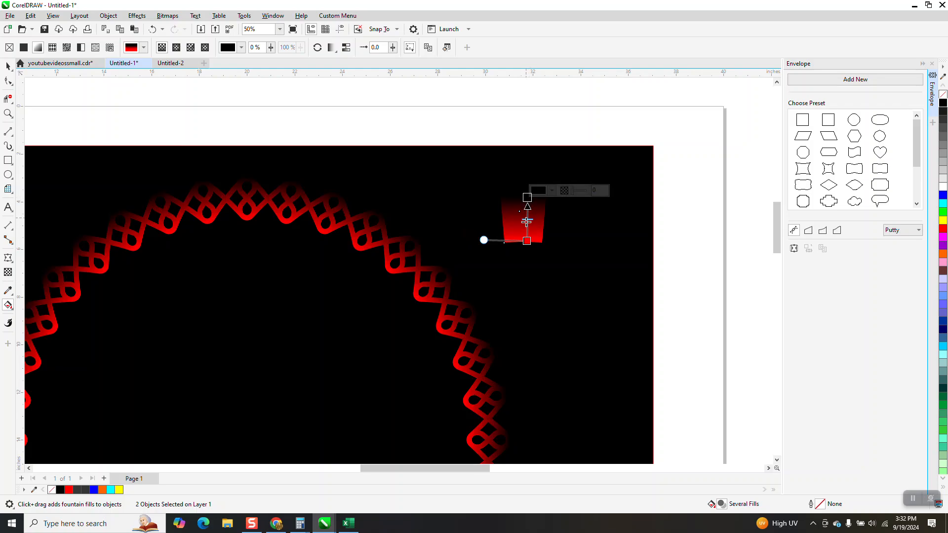
drag(524, 239, 506, 228)
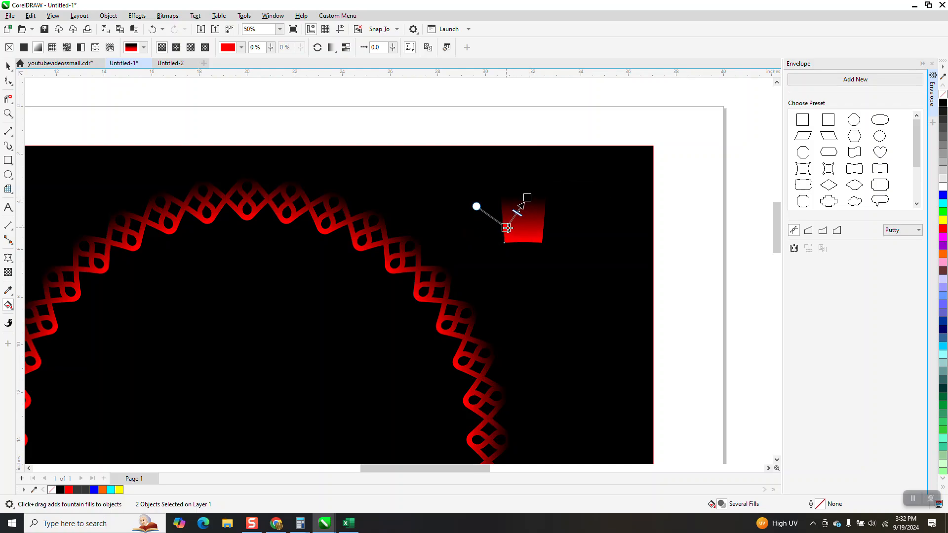
drag(529, 197, 542, 227)
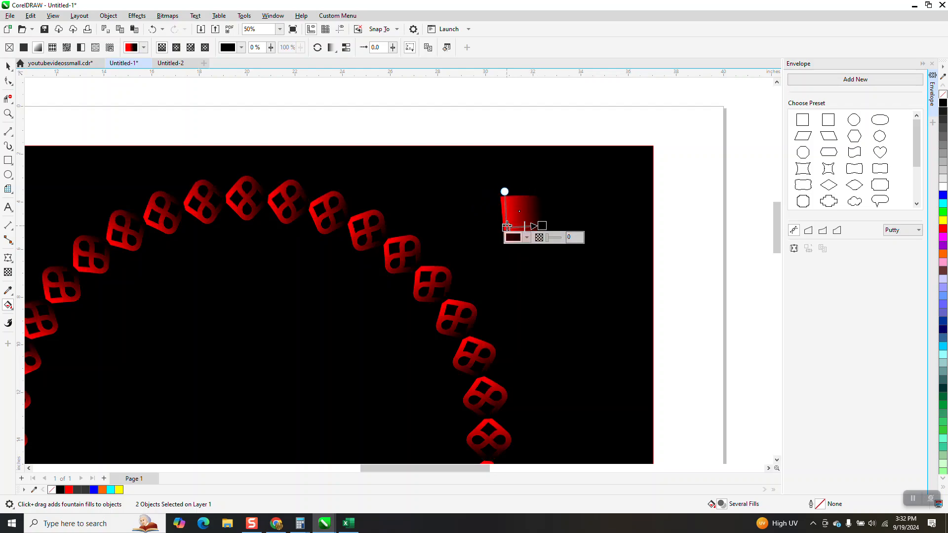
drag(502, 227, 551, 221)
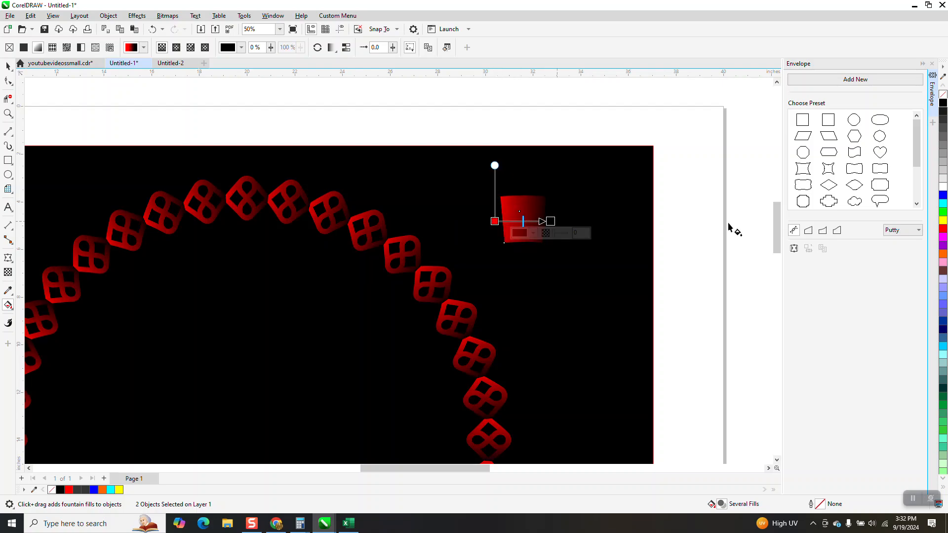
Add four alternating yellow and red colour stops between the ends of the control motif's fountain fill, starting with yellow nearest the red end.
drag(524, 219, 510, 220)
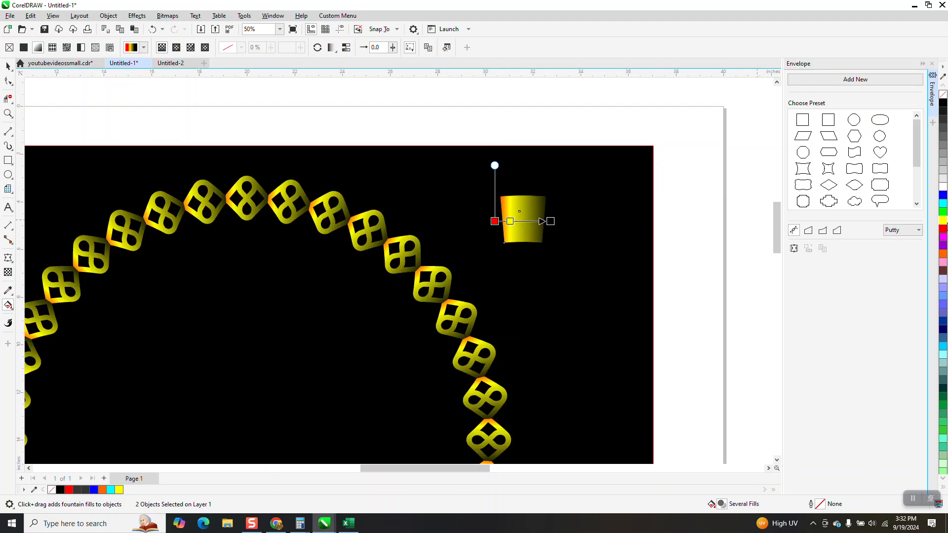
drag(854, 241, 518, 221)
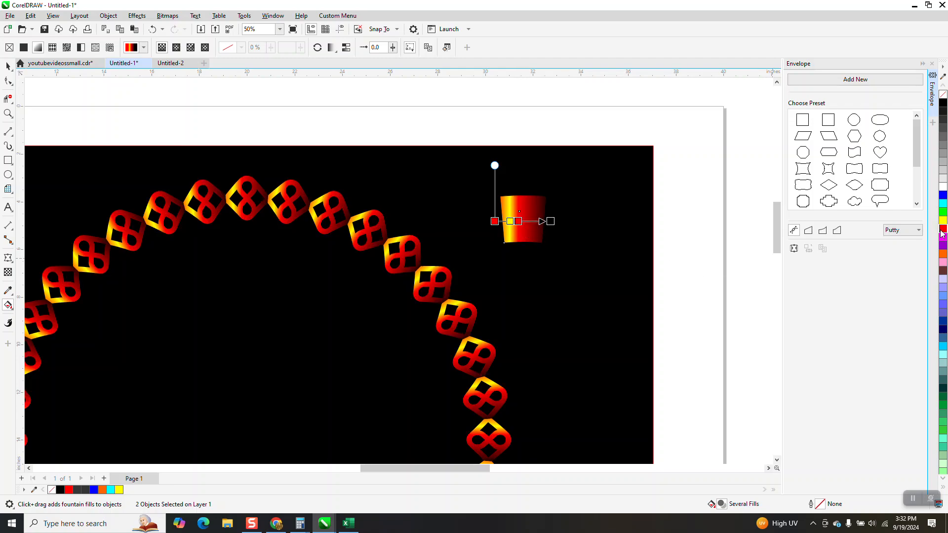
drag(733, 245, 527, 222)
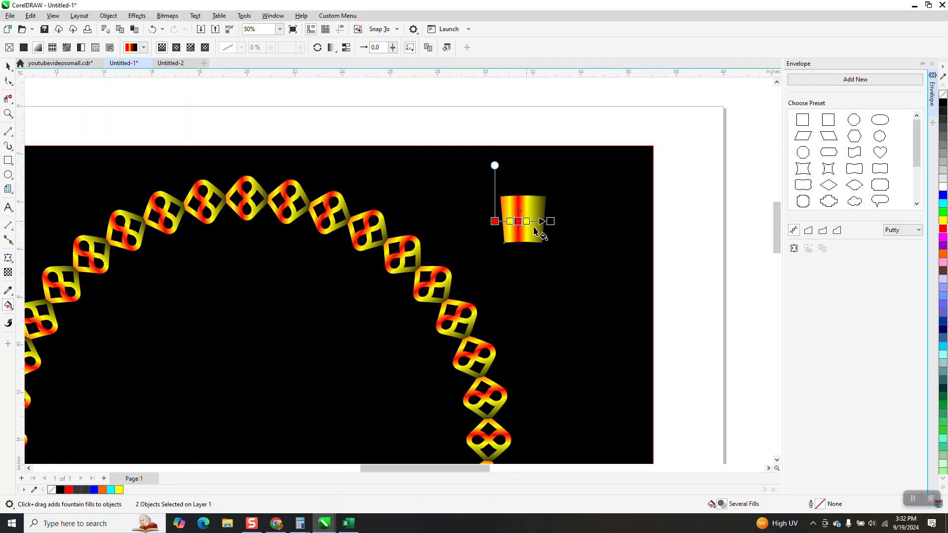
drag(941, 232, 537, 224)
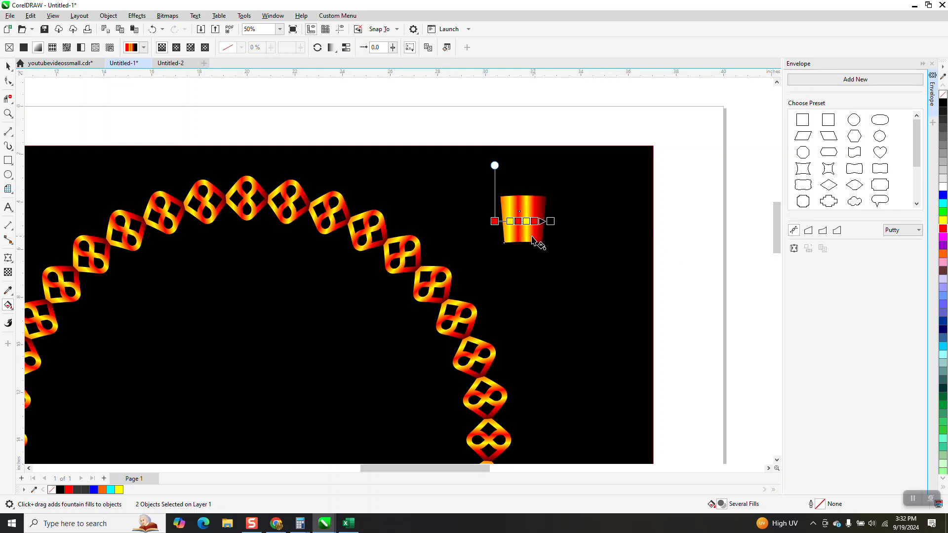
scroll(533, 240, down, 2)
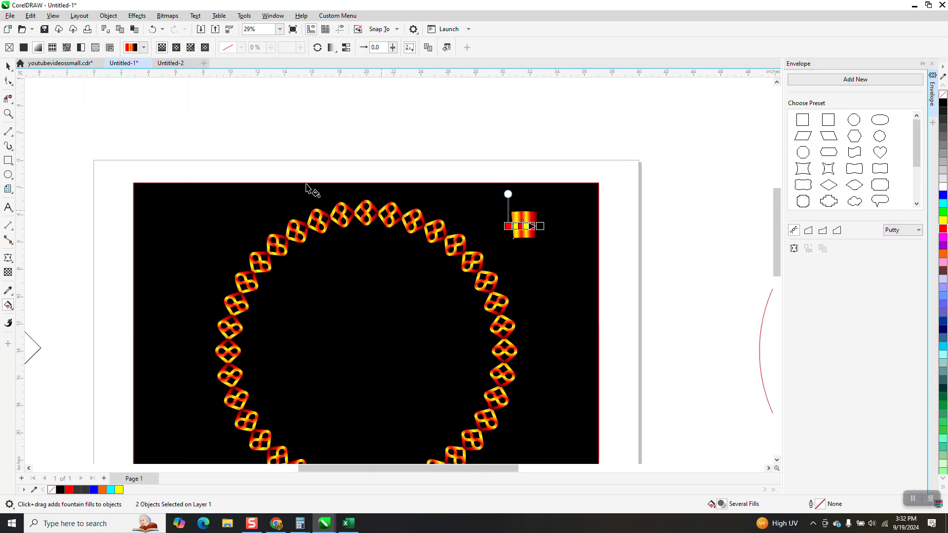
click(8, 67)
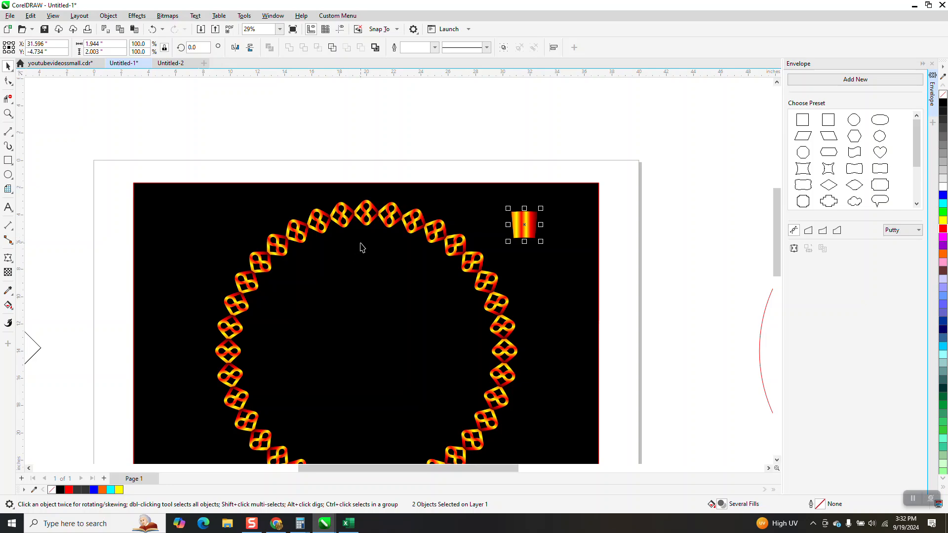
Move the orange S-shaped curve off its red construction outlines to the empty area above and to their left.
scroll(362, 247, down, 1)
scroll(328, 250, down, 3)
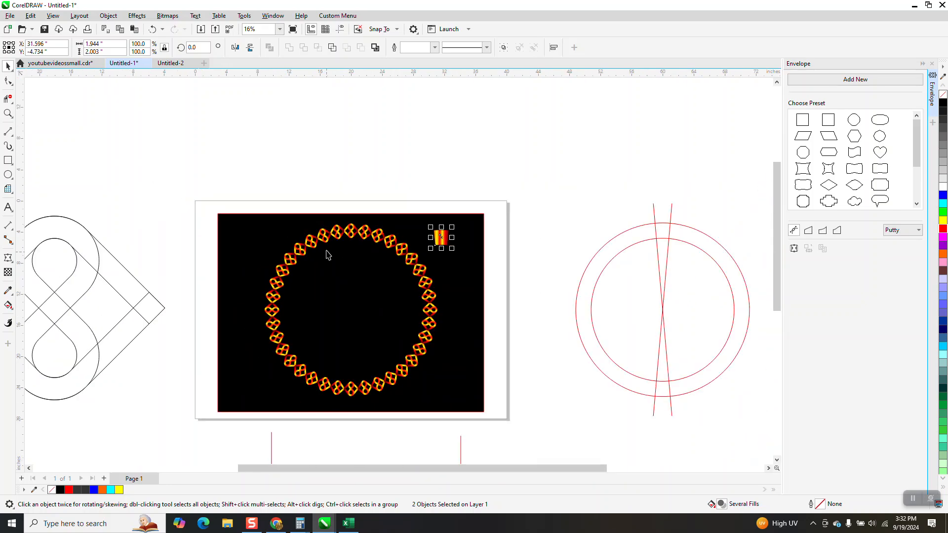
drag(696, 303, 612, 160)
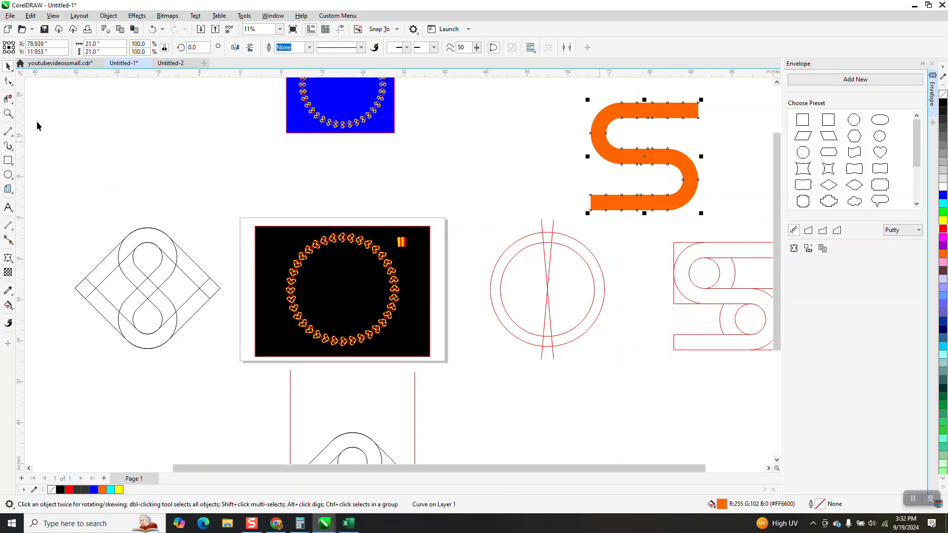
click(8, 113)
drag(246, 210, 487, 370)
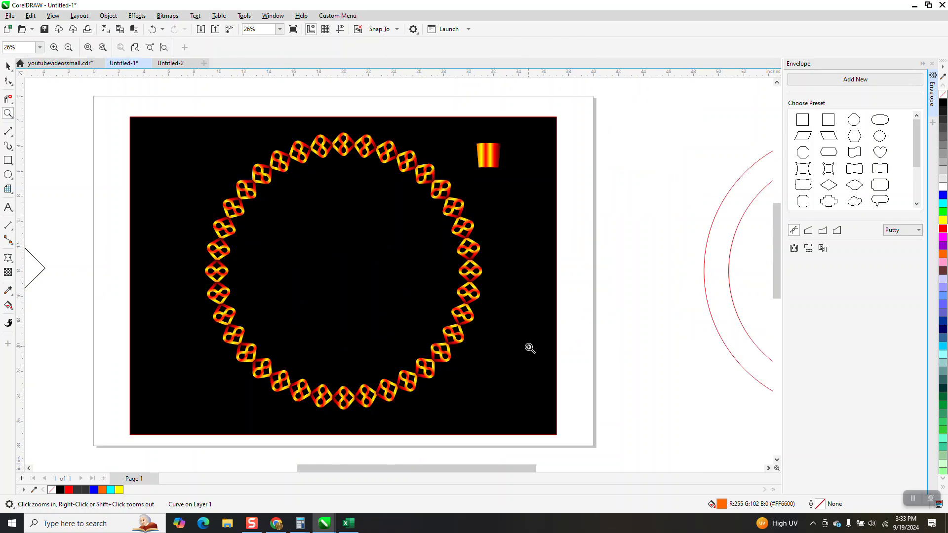